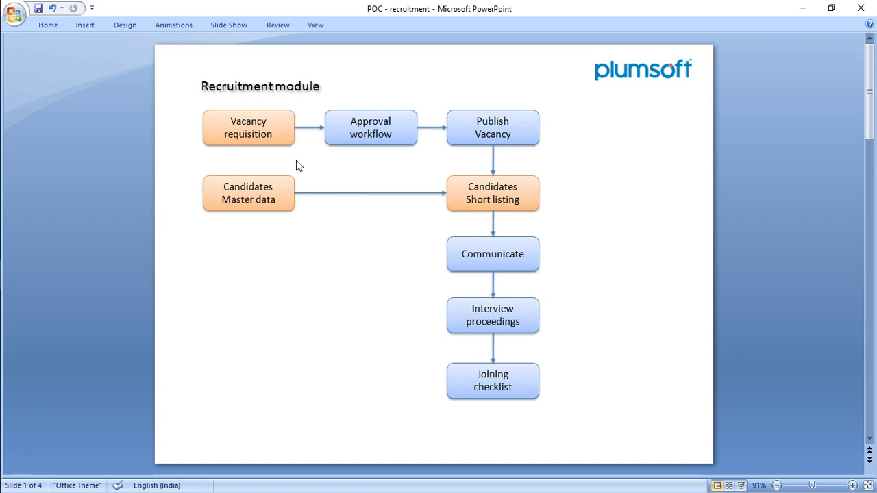
- Switch to the Plumbee site in Chrome and open Plum Wizard-2
left_click(20, 344)
left_click(25, 439)
key("alt+Tab")
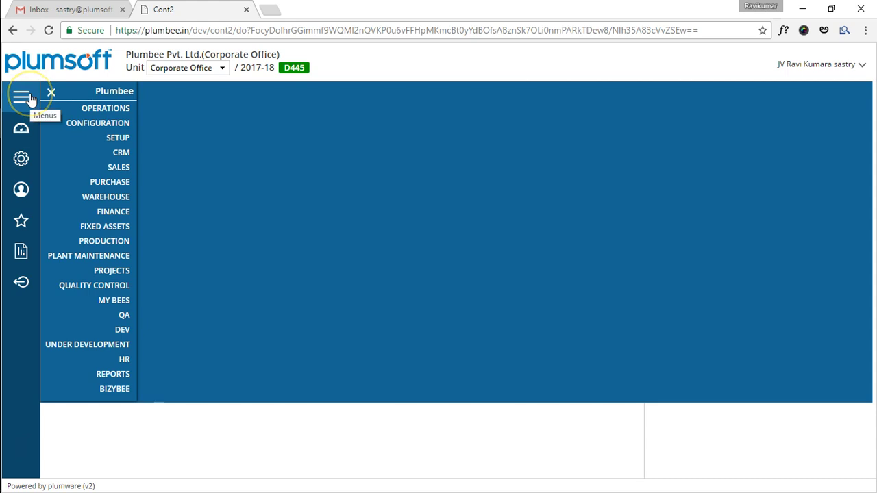
left_click(21, 158)
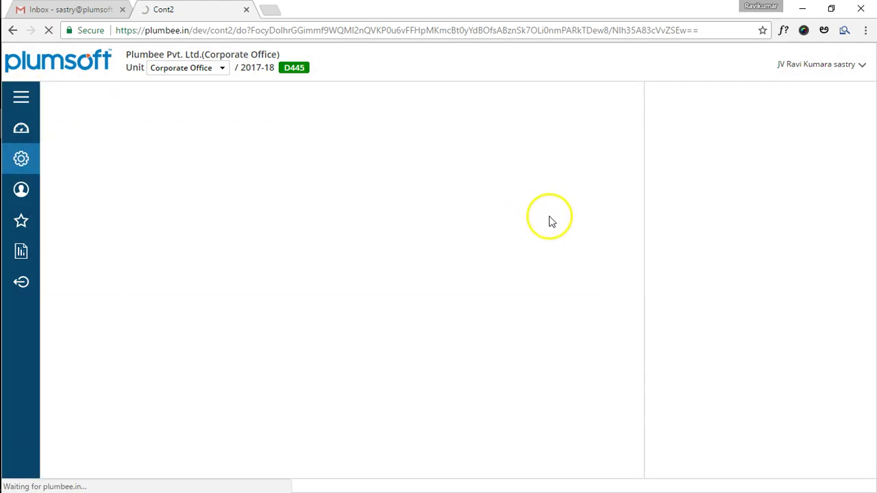
left_click(552, 223)
- Create a new object named demovacancy in the wizard
left_click(229, 90)
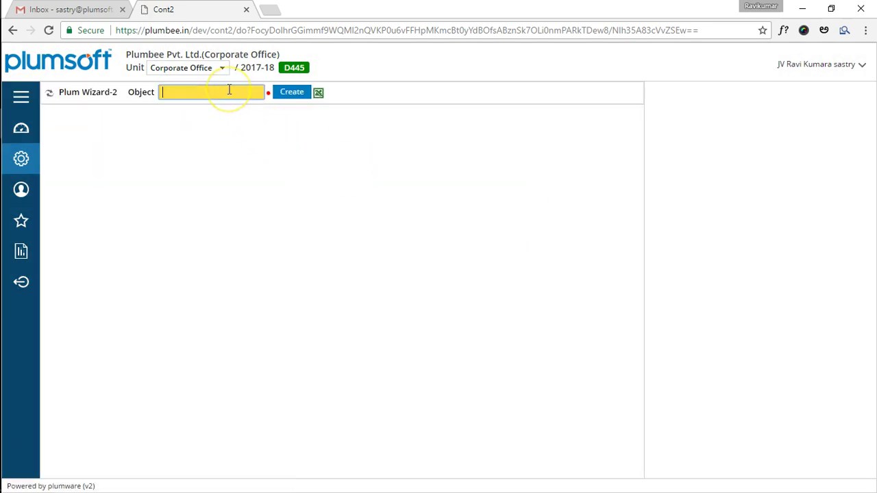
type("demovacancy")
left_click(280, 95)
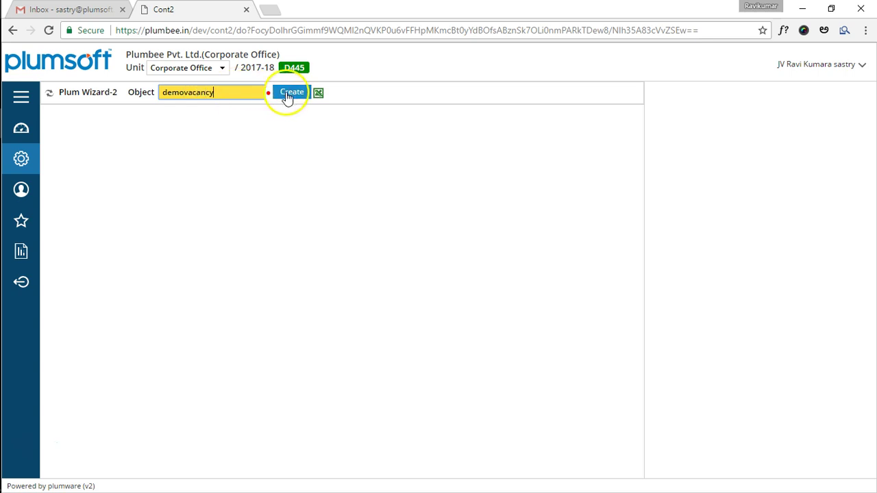
left_click(287, 96)
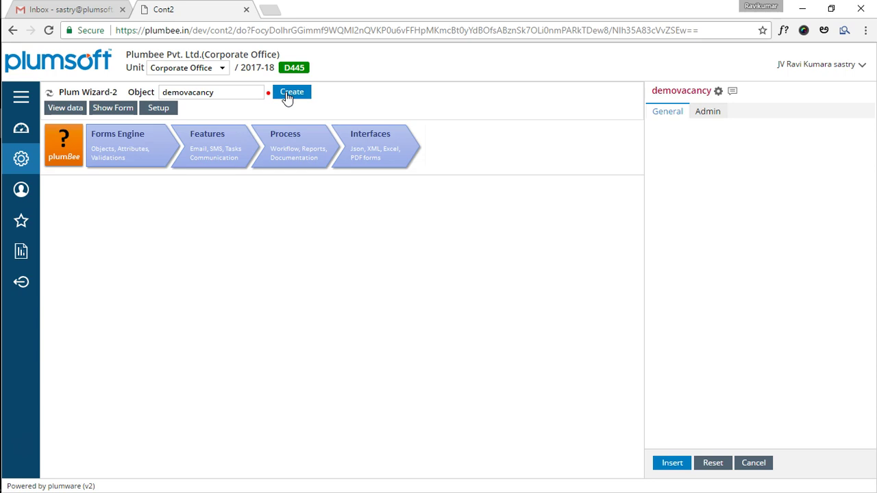
- Open the Forms Engine for demovacancy and look through its groups, custom field form and predefined field sets
left_click(128, 141)
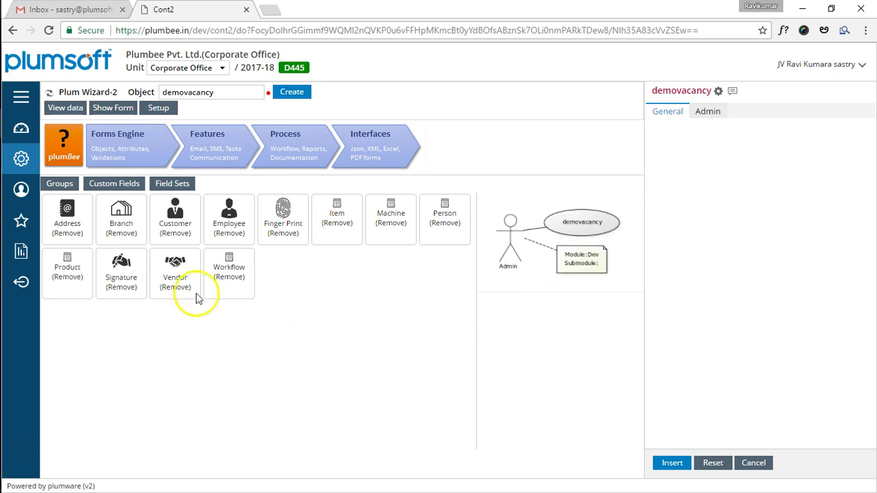
left_click(60, 184)
left_click(118, 185)
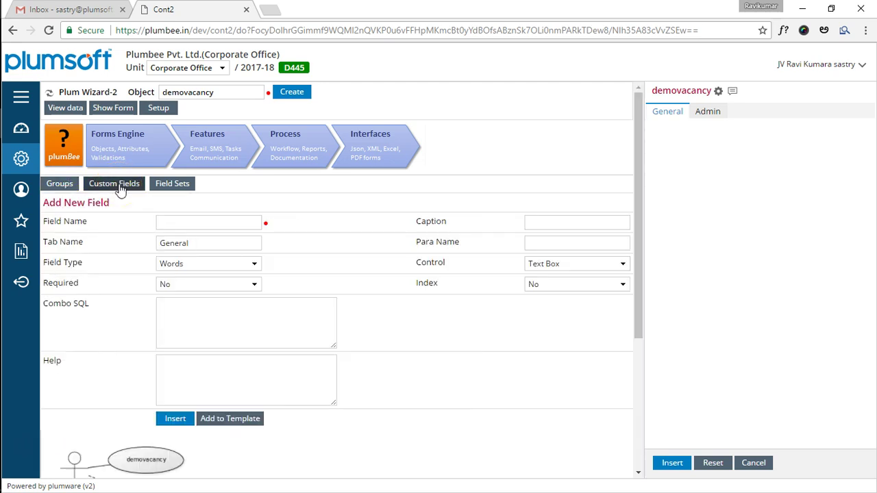
left_click(163, 183)
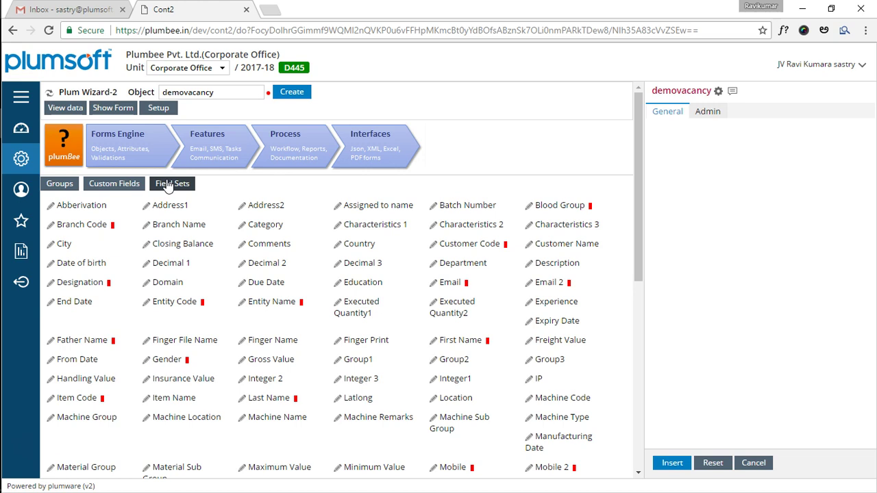
- Add a custom field named Vacancy Number to the form, with Required set to Yes
left_click(124, 185)
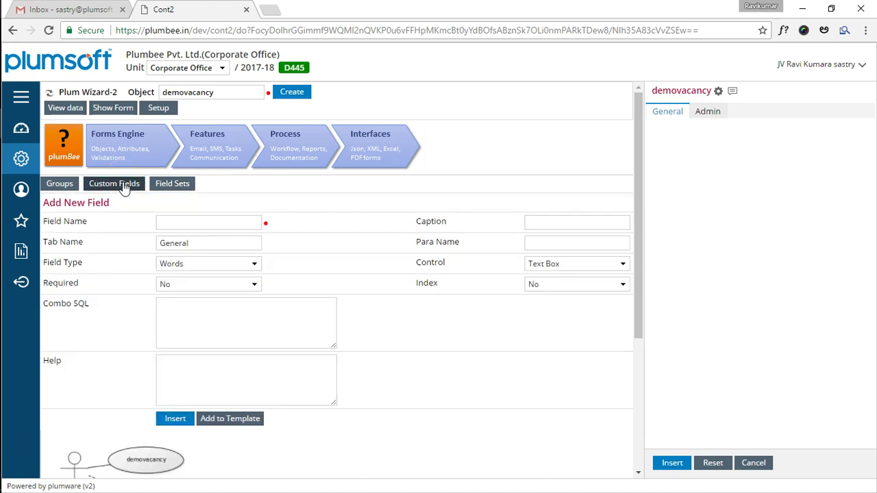
left_click(197, 224)
type("Vacancy ")
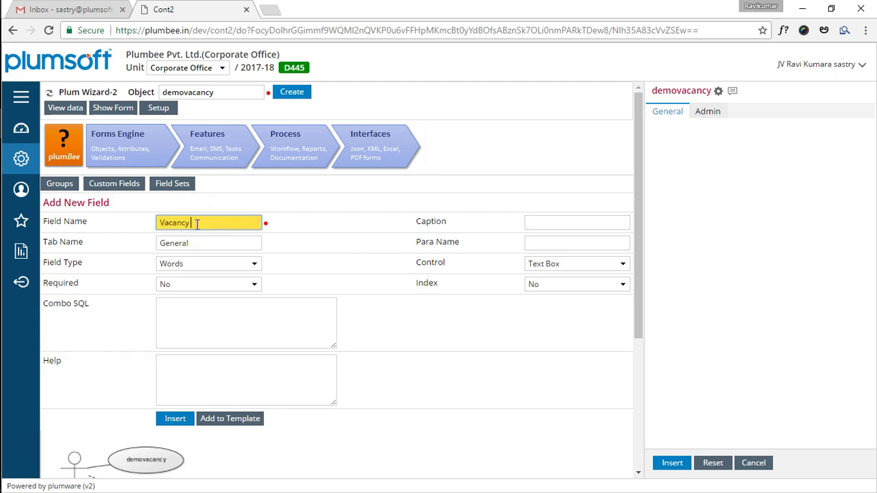
type("Nomber")
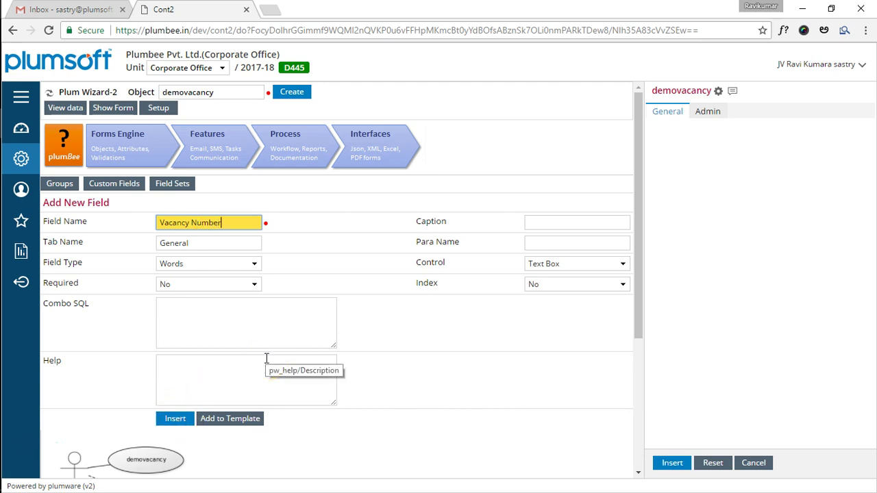
left_click(229, 286)
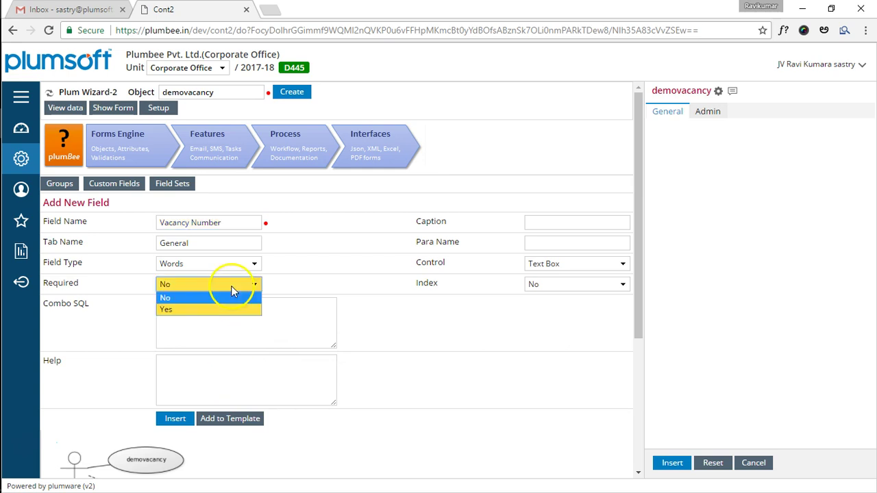
left_click(211, 308)
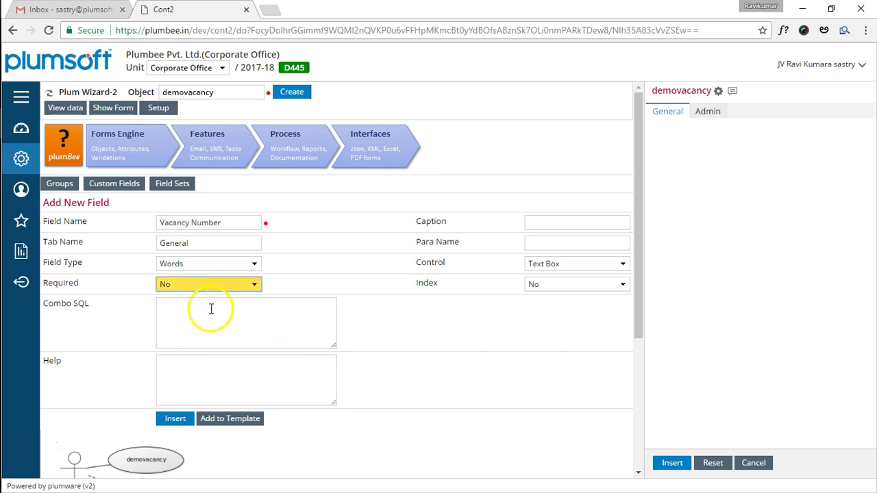
left_click(177, 426)
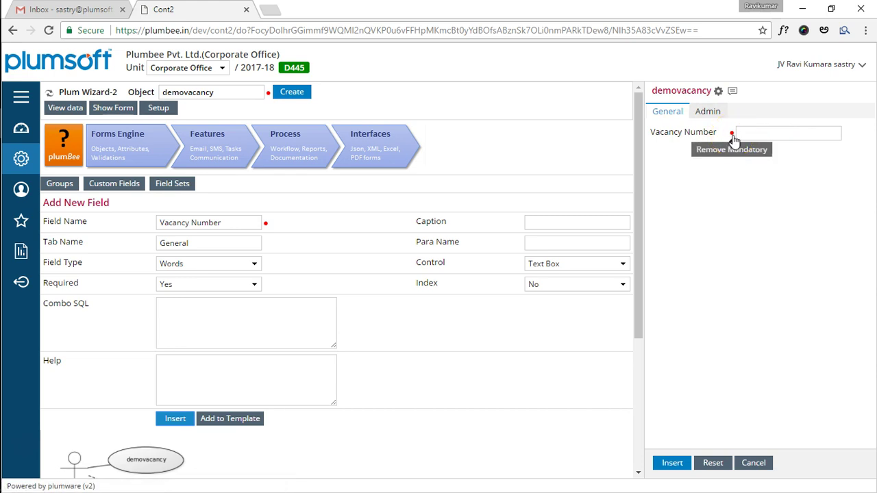
- Add a second required custom field named Vacancy Name with the same settings
double_click(211, 223)
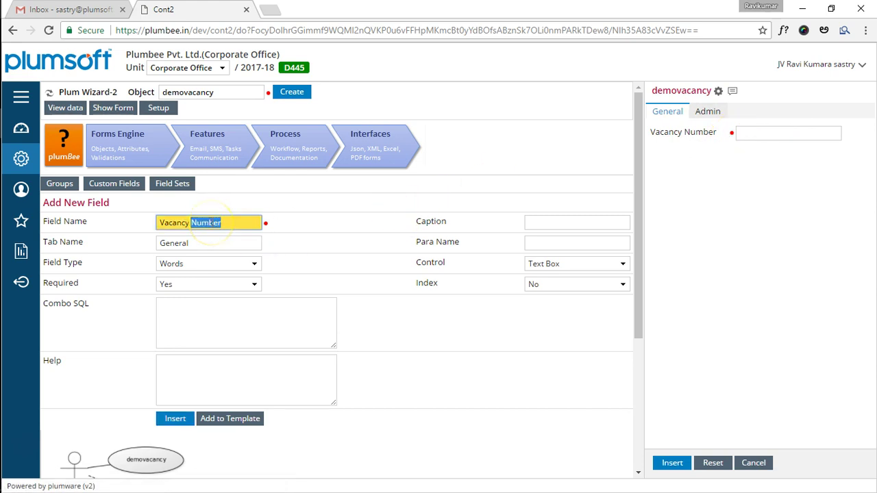
type("Name")
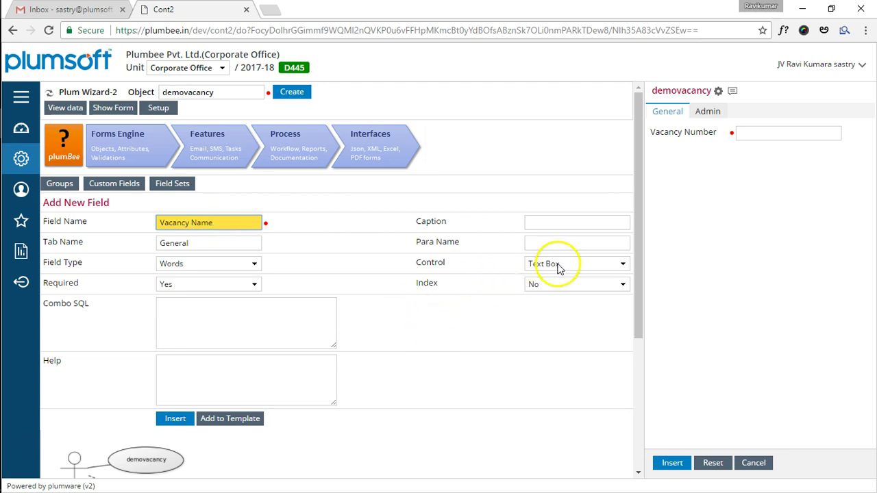
left_click(177, 420)
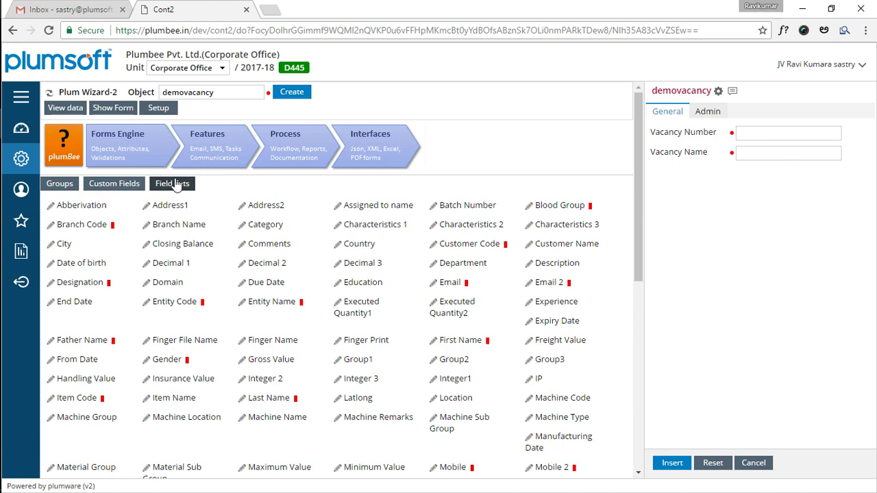
- Add the predefined Department field from the field sets and check its dropdown in the form preview
left_click(470, 268)
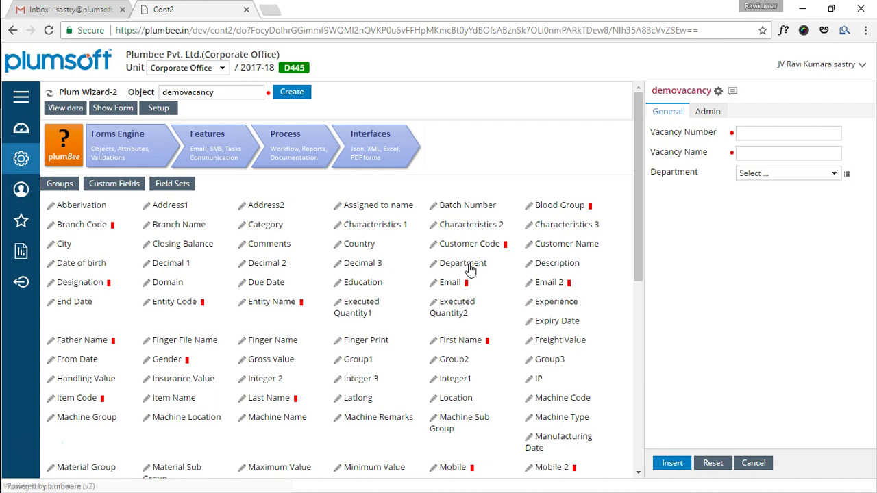
left_click(775, 172)
left_click(775, 172)
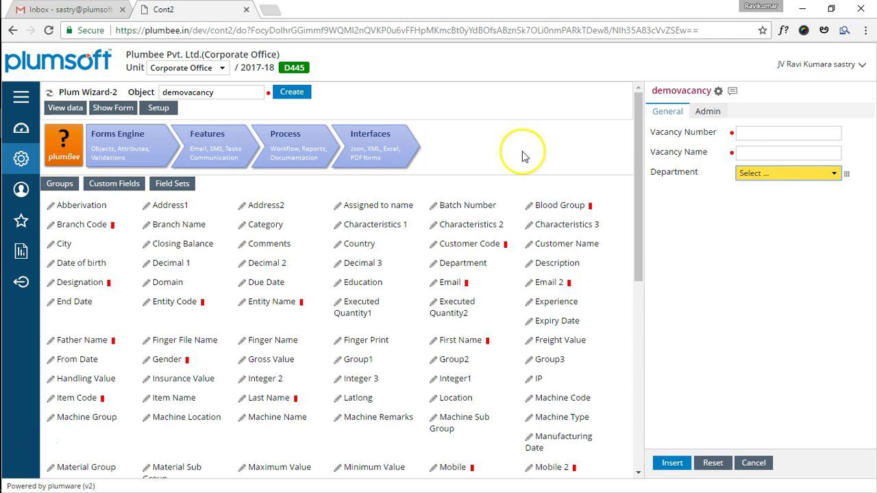
- Add the predefined Designation field to the form and test its lookup by choosing Consultant
left_click(80, 284)
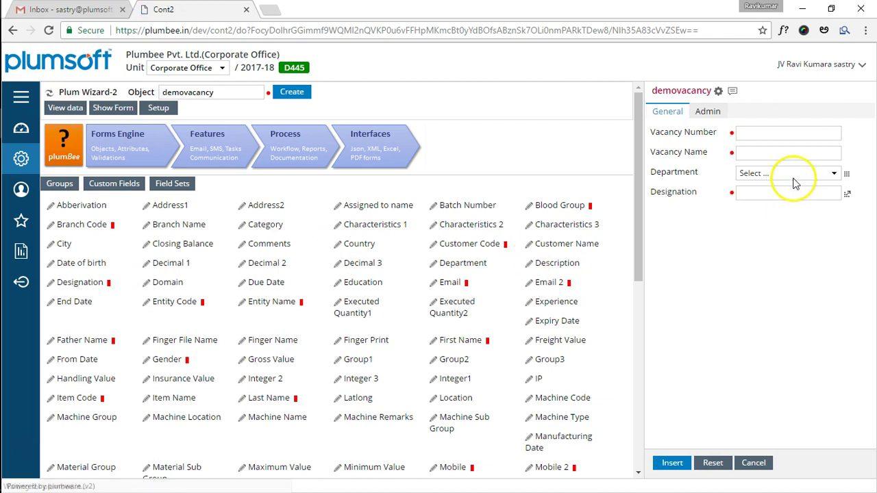
left_click(794, 177)
left_click(793, 177)
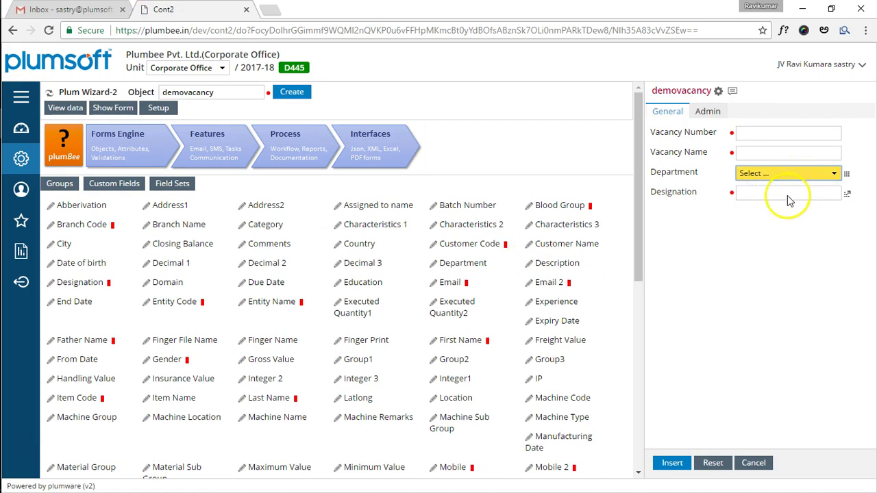
left_click(789, 194)
left_click(847, 195)
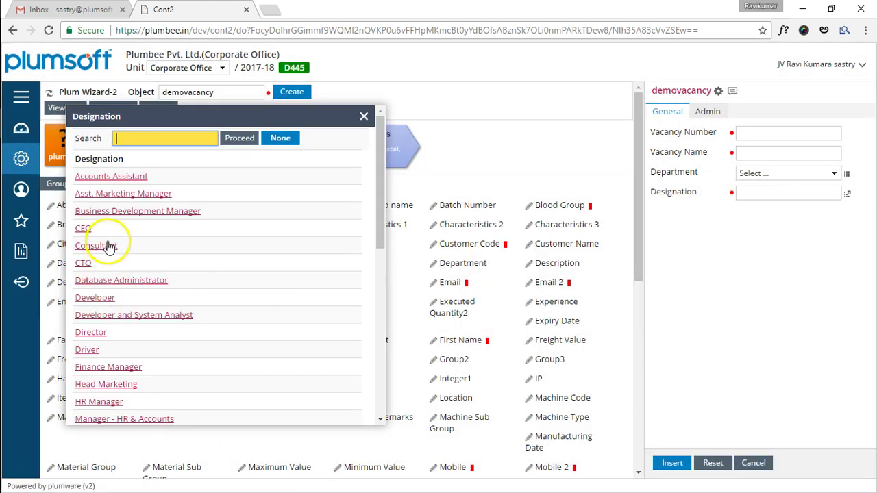
left_click(108, 245)
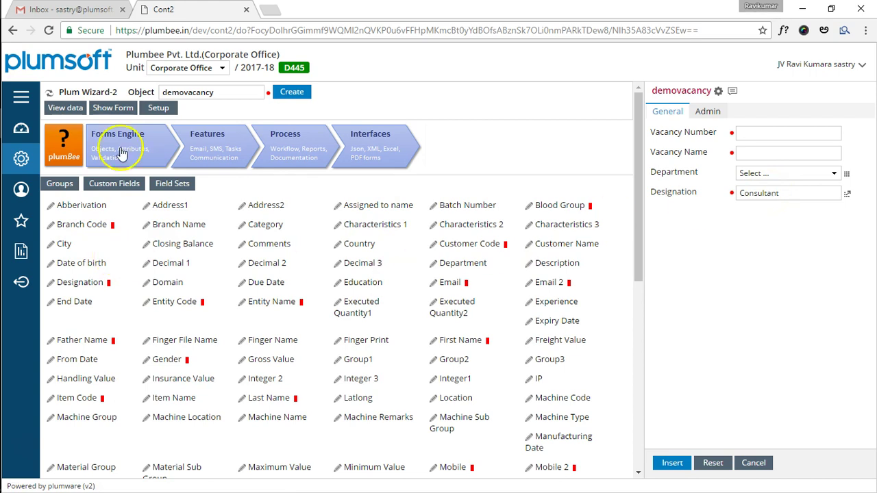
- Start another custom field and name it Vacancy Reason
left_click(119, 187)
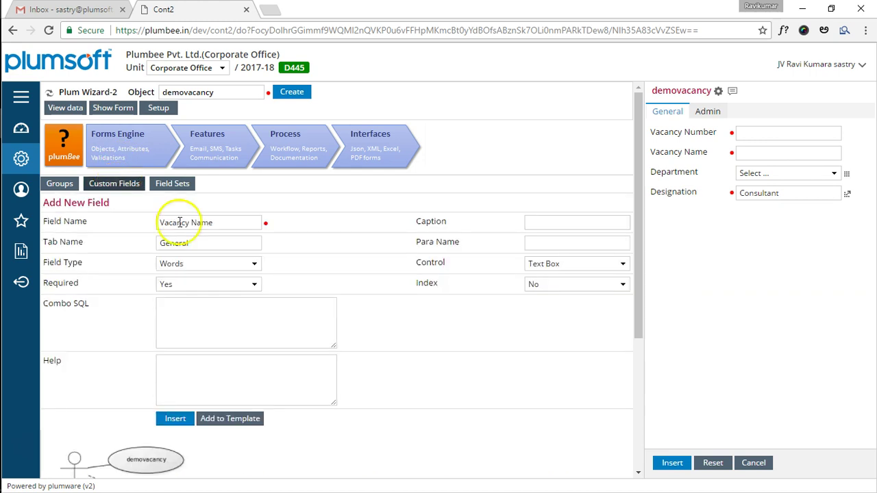
double_click(204, 222)
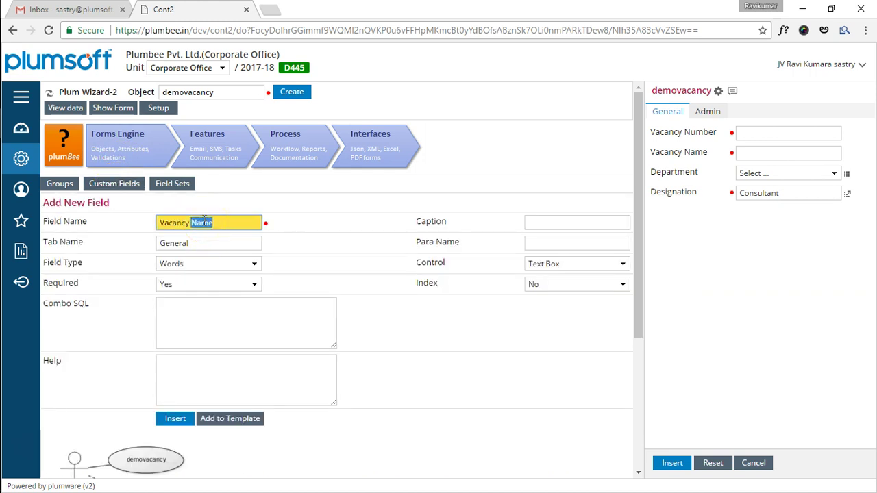
type("Reason")
- Enter "Replacement to existing post;New Post;Additional requirement" as the Combo SQL options for Vacancy Reason
left_click(217, 315)
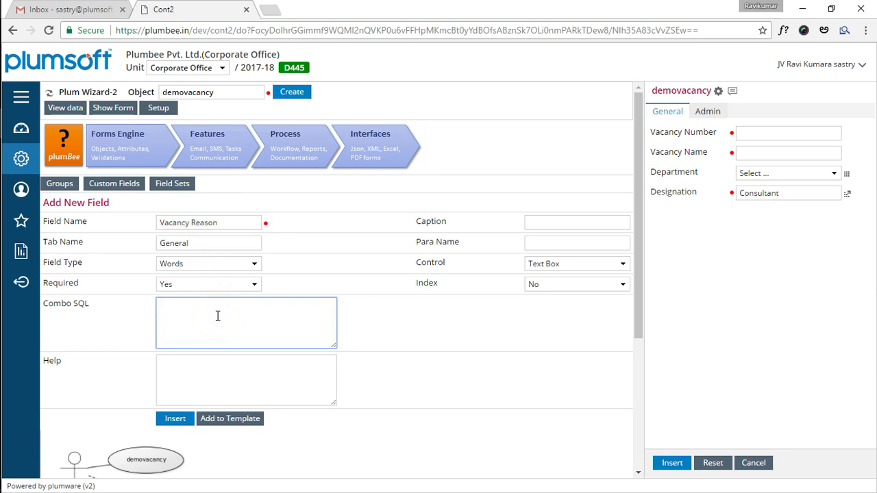
type("Existing")
key("BackSpace")
key("BackSpace")
key("BackSpace")
key("BackSpace")
key("BackSpace")
key("BackSpace")
key("BackSpace")
type("Replacement to existing post;New Post")
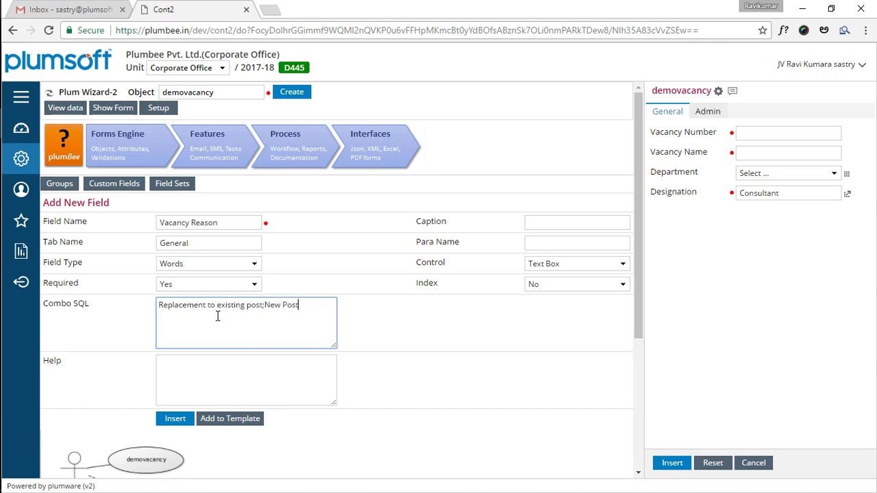
type(";Additi")
type("onal")
type(" requiremtn")
type("ent")
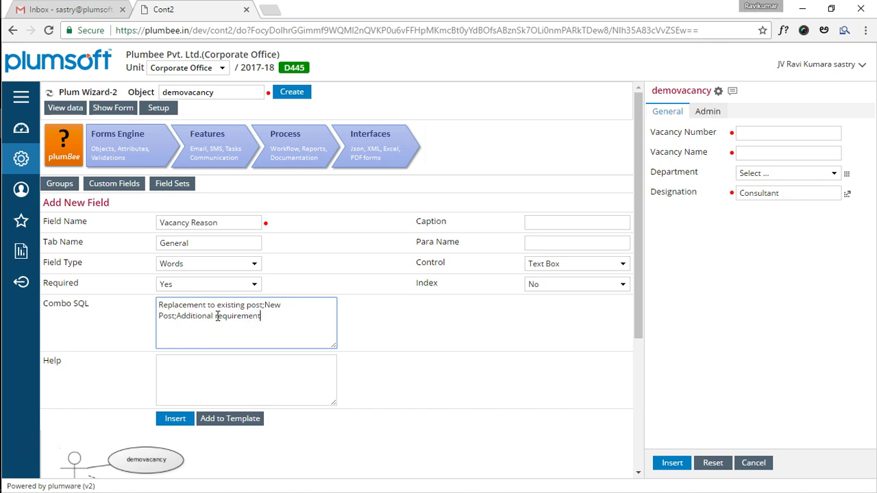
- Set the Vacancy Reason control to Combo, insert the field and check its dropdown in the form preview
left_click(540, 270)
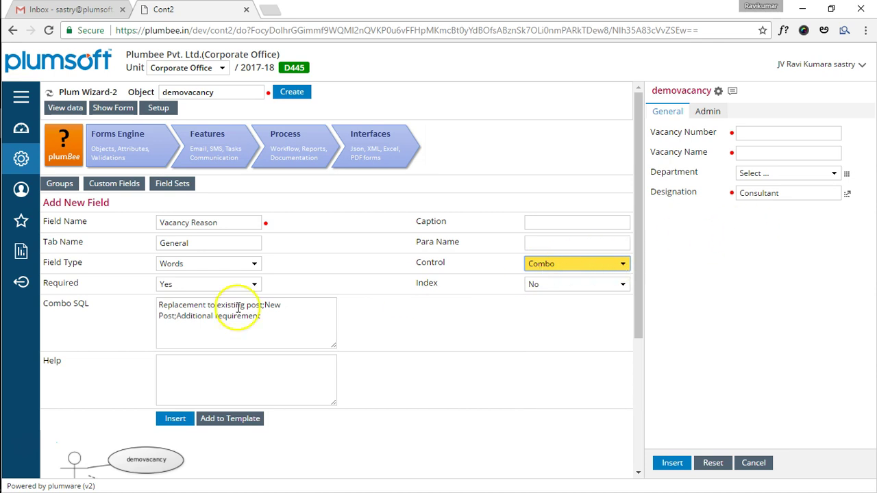
double_click(204, 223)
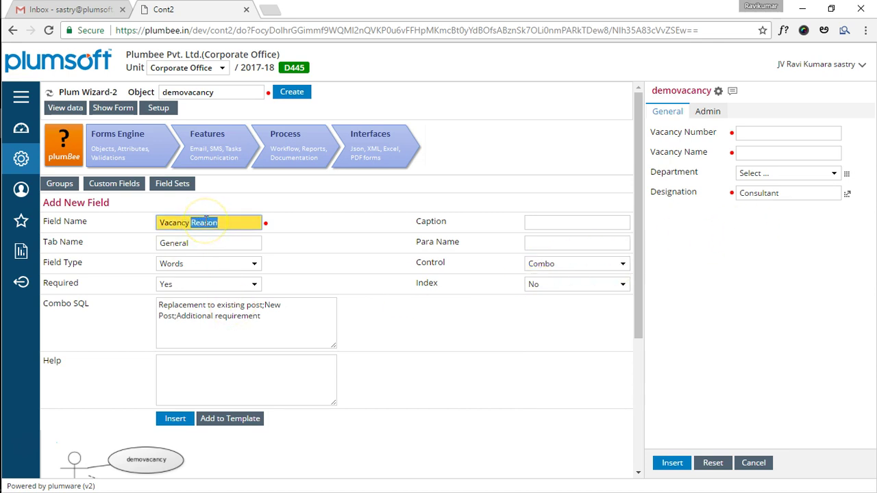
left_click(176, 420)
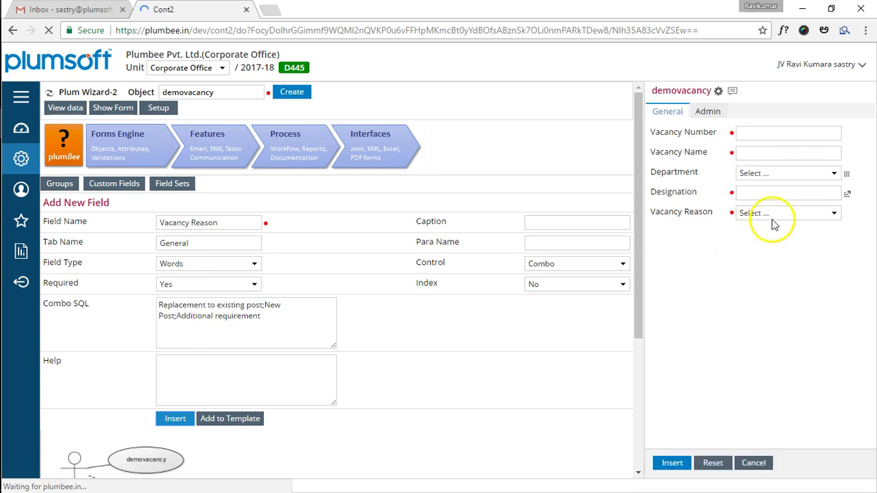
left_click(772, 216)
left_click(772, 217)
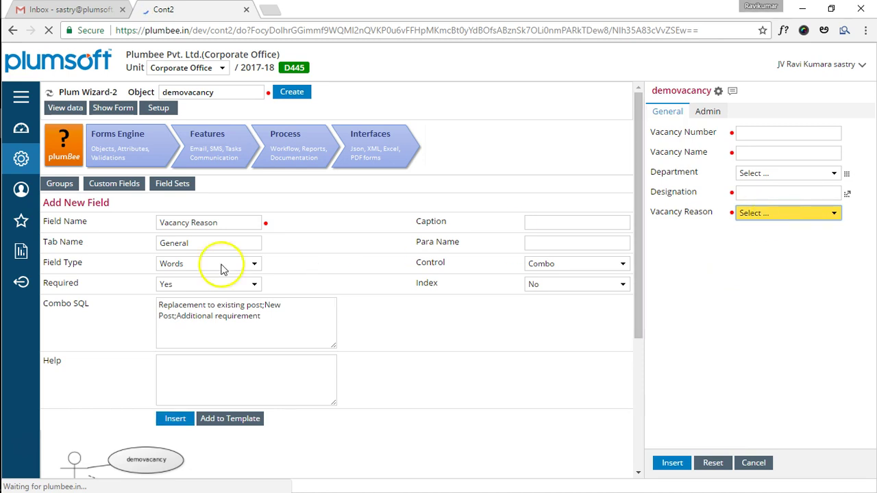
- Add the predefined Address group to the form and open its Contact section in the preview
left_click(112, 184)
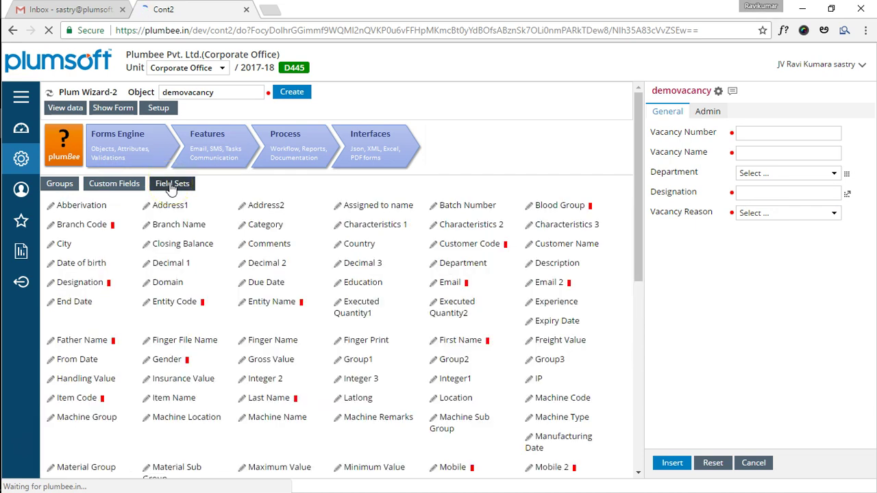
left_click(63, 187)
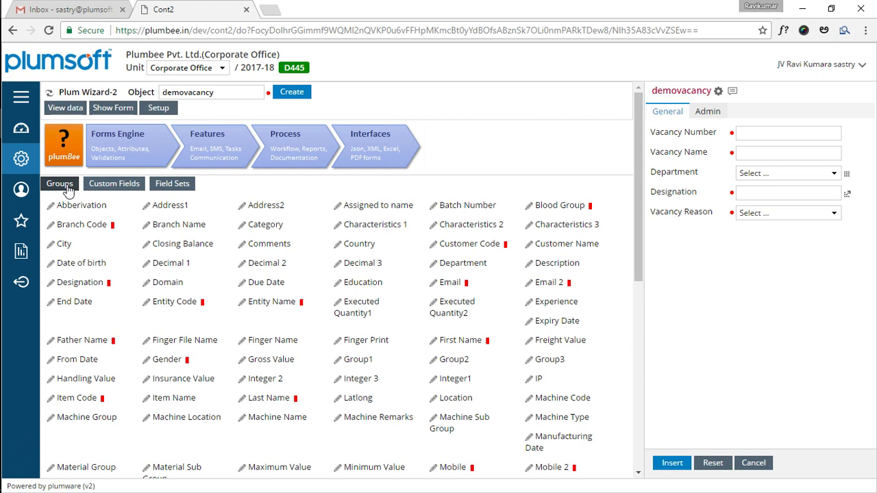
left_click(68, 190)
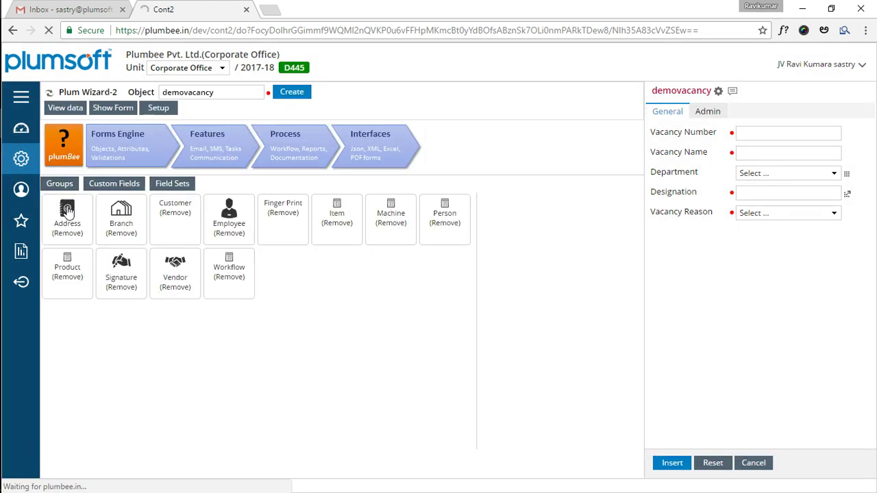
left_click(68, 211)
left_click(379, 340)
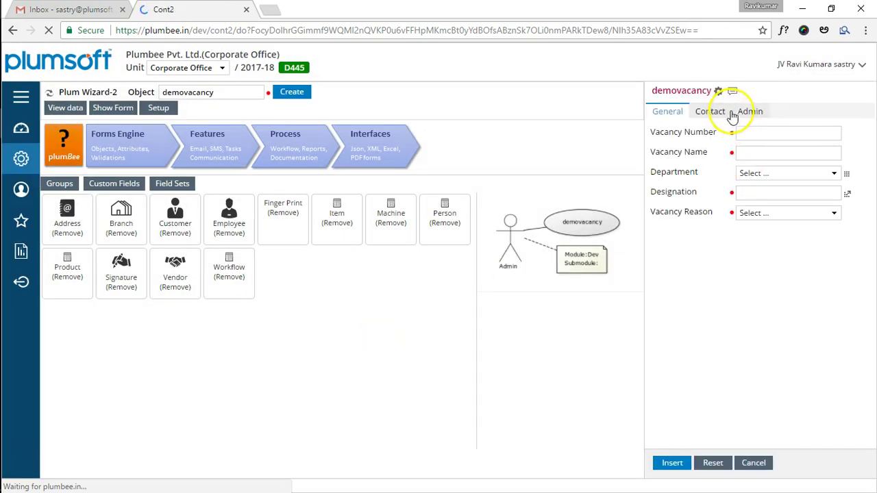
left_click(711, 116)
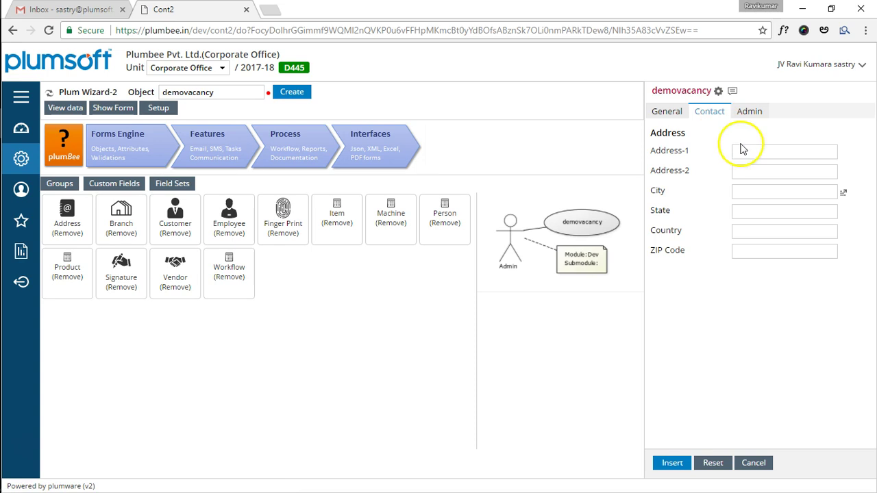
- Move the Address-1 and Address-2 fields to Tab XXX and recheck the Contact section of the form
left_click(693, 155)
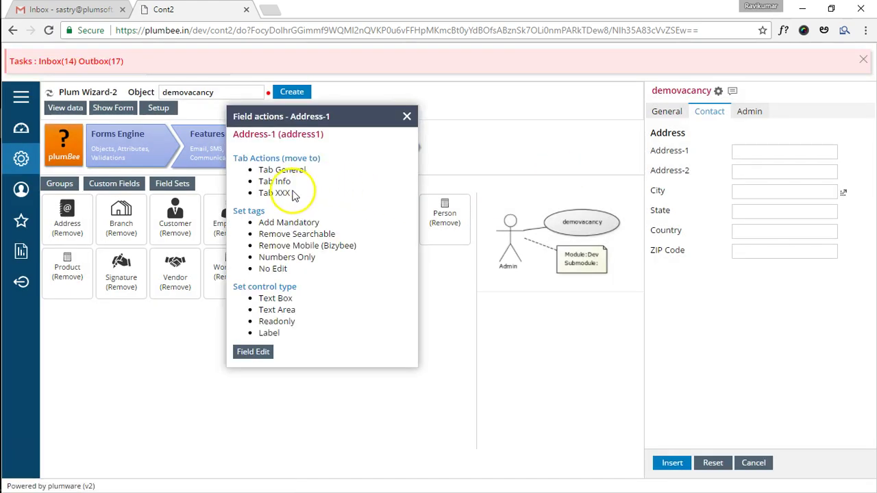
left_click(283, 195)
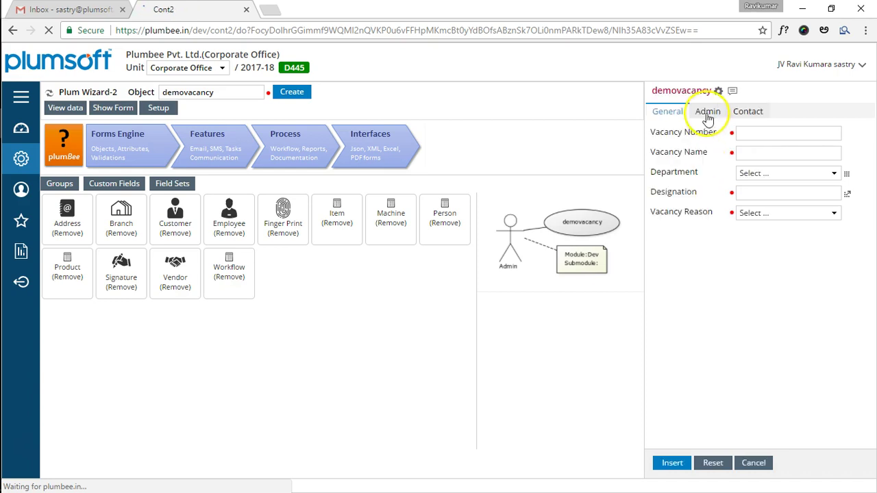
left_click(746, 113)
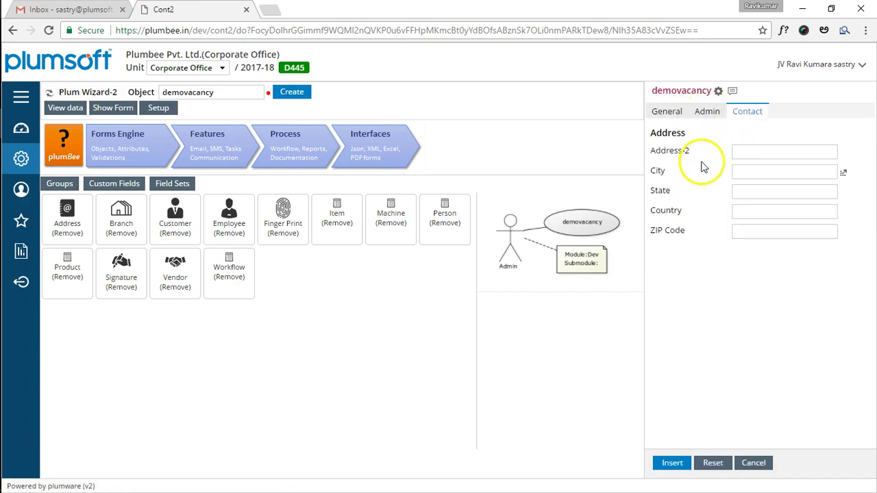
left_click(683, 150)
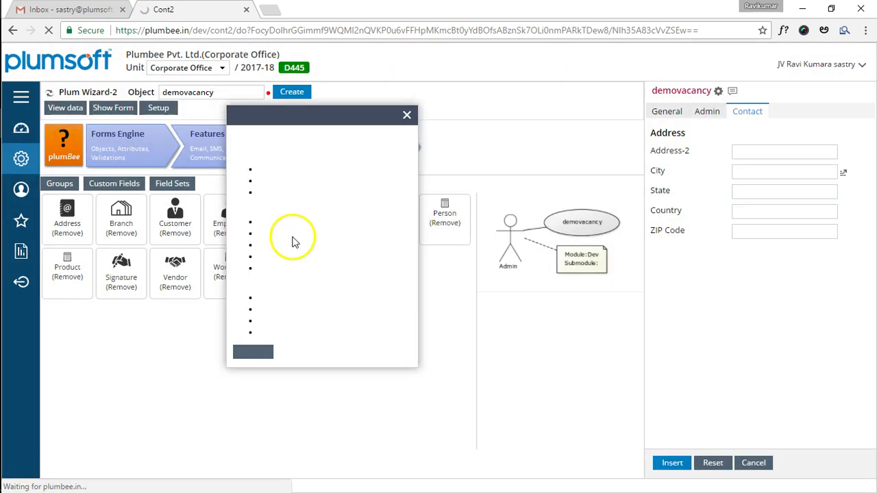
left_click(280, 194)
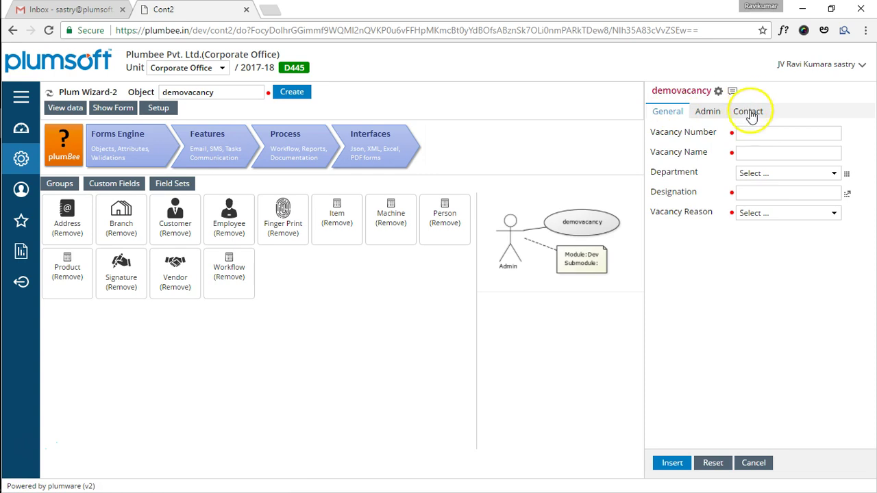
left_click(751, 117)
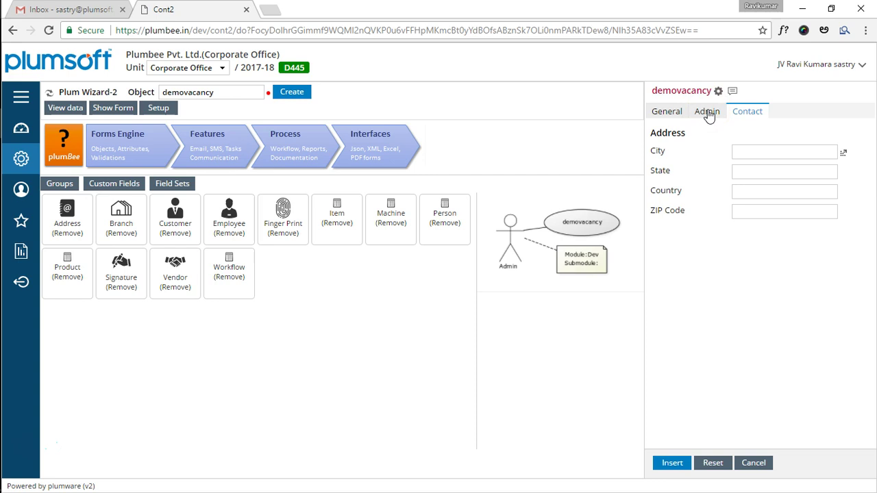
- Test the City lookup by choosing Achalpur, and return to the form's General section
left_click(844, 153)
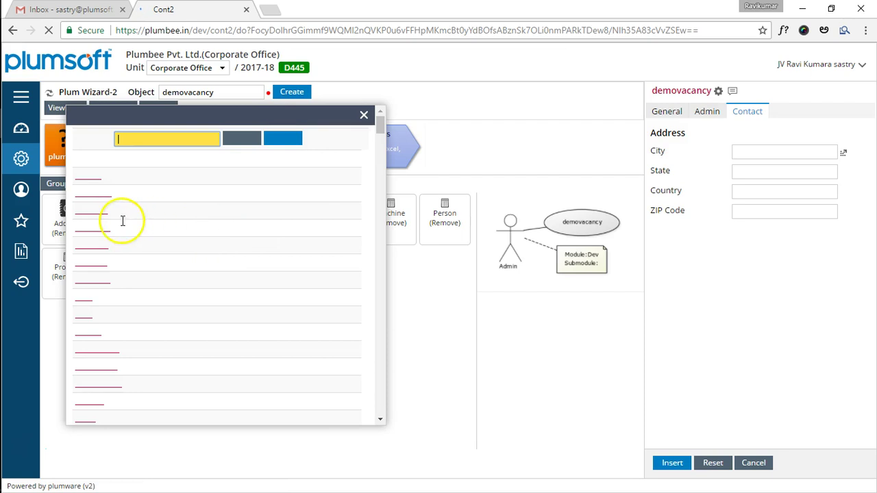
left_click(94, 212)
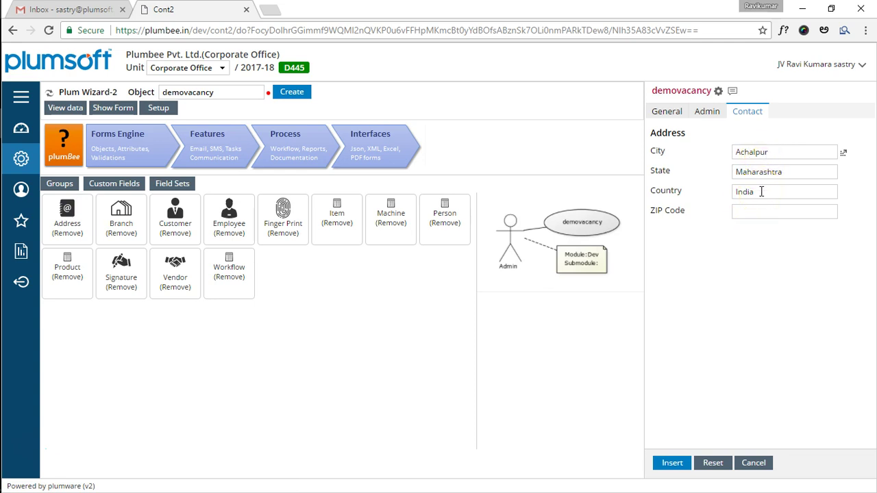
left_click(673, 111)
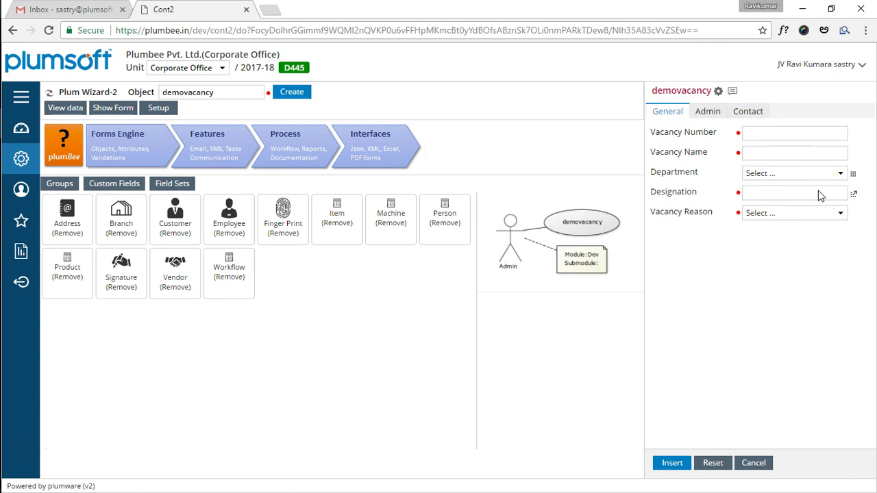
- Insert a custom field named "Job description" with field type Para and control Text Area
left_click(112, 188)
left_click(229, 221)
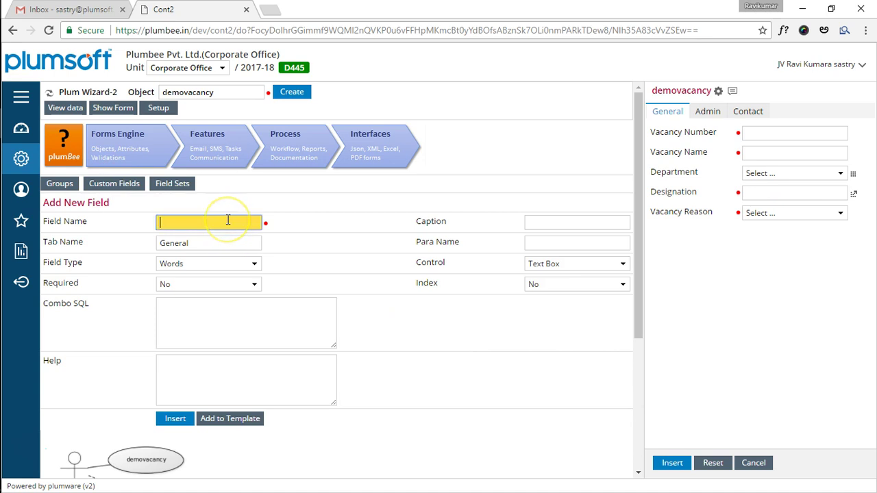
type("Job description")
left_click(205, 264)
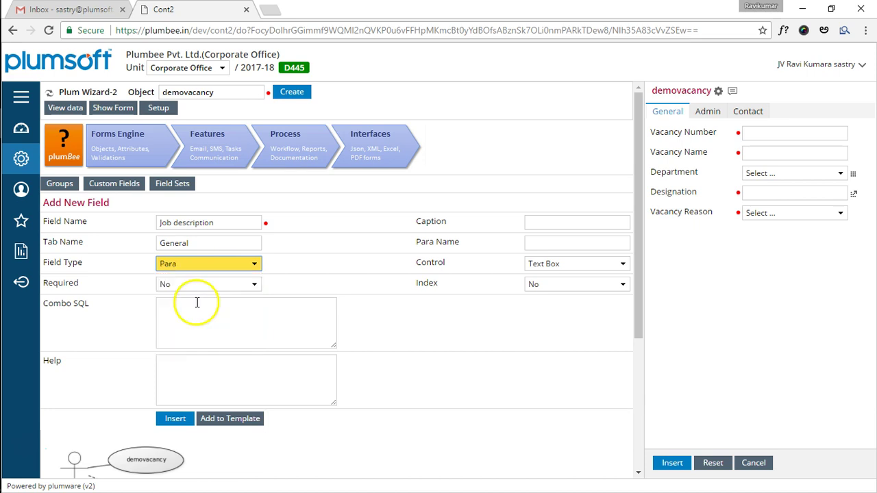
left_click(566, 269)
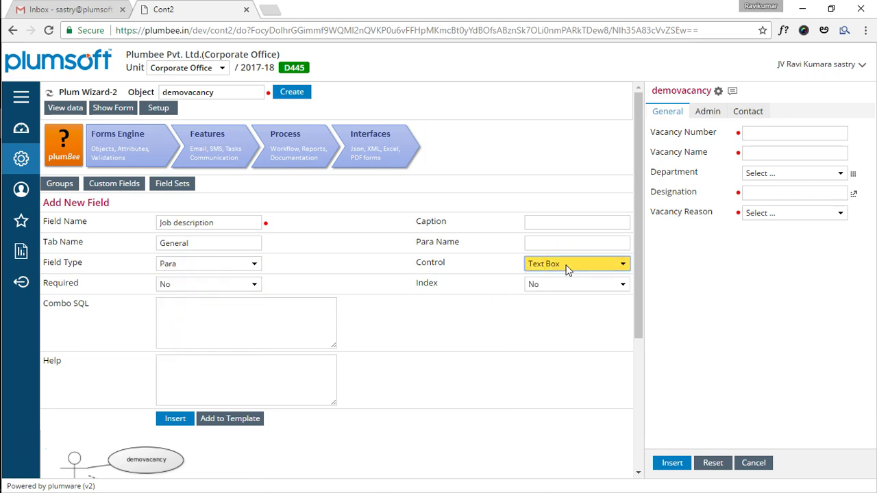
left_click(567, 269)
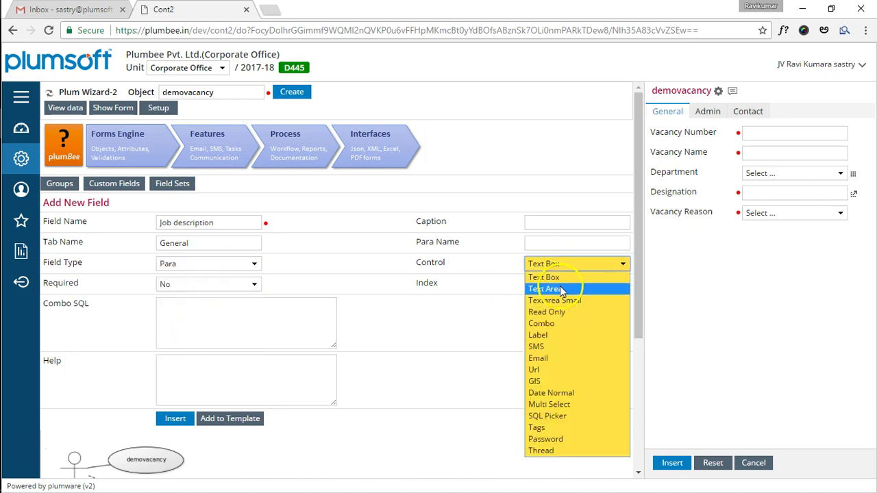
left_click(561, 290)
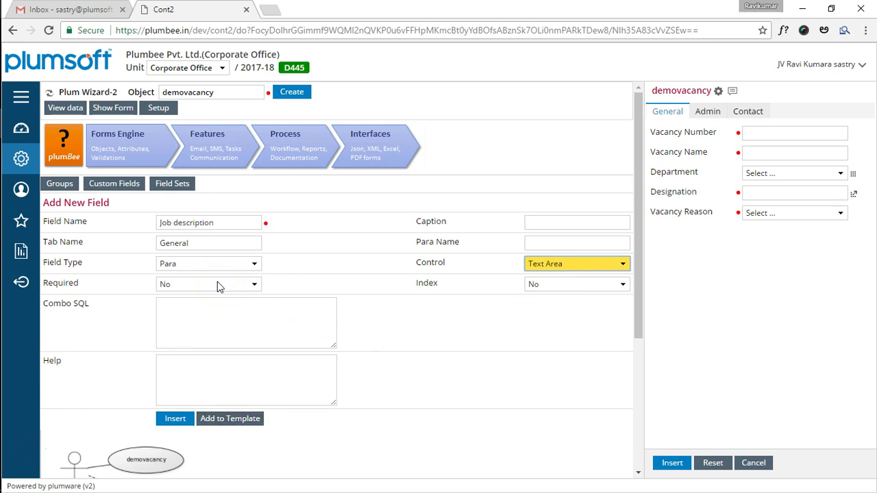
left_click(177, 420)
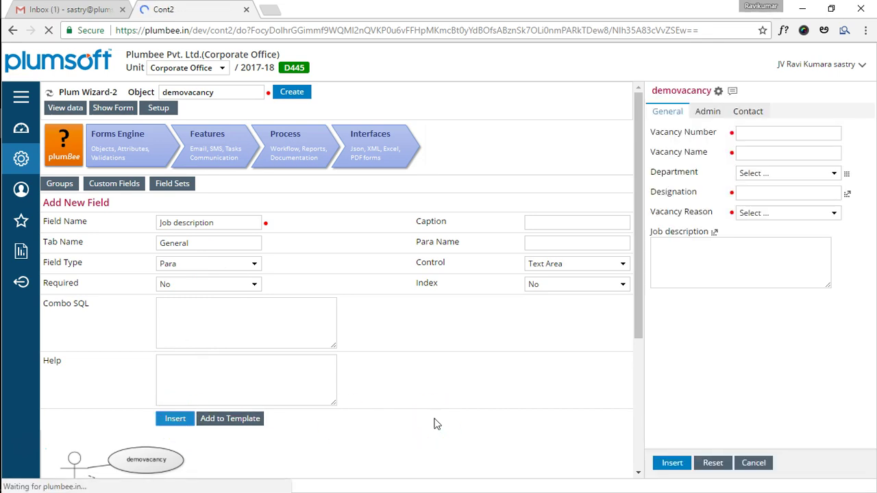
- Insert a custom field named "Job CTC" with field type Integer and control Text Box
double_click(200, 226)
type("CTC")
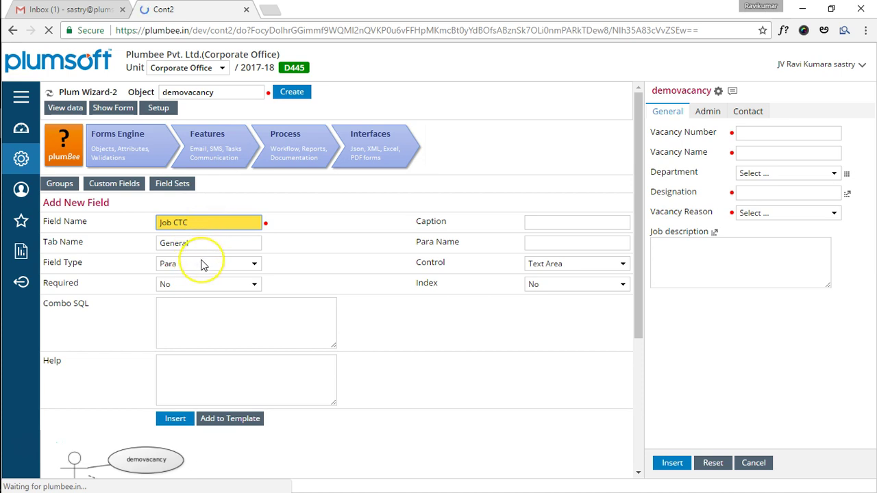
left_click(203, 263)
key("Down")
key("Return")
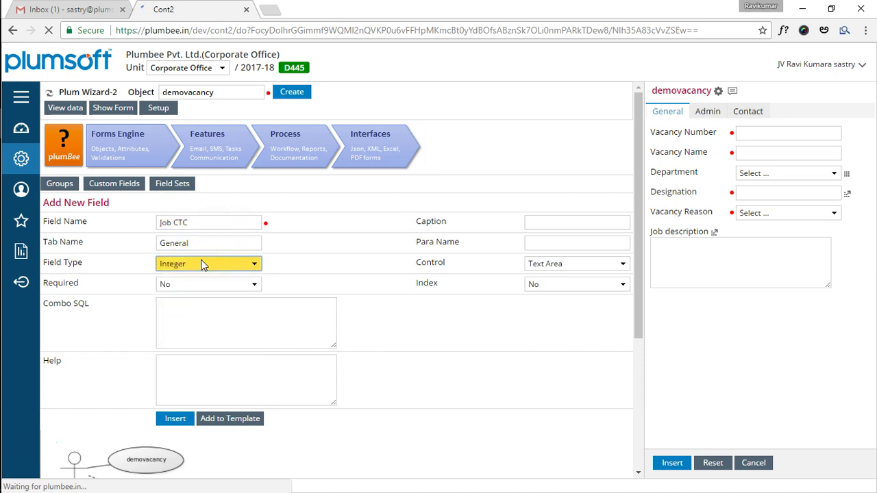
left_click(573, 263)
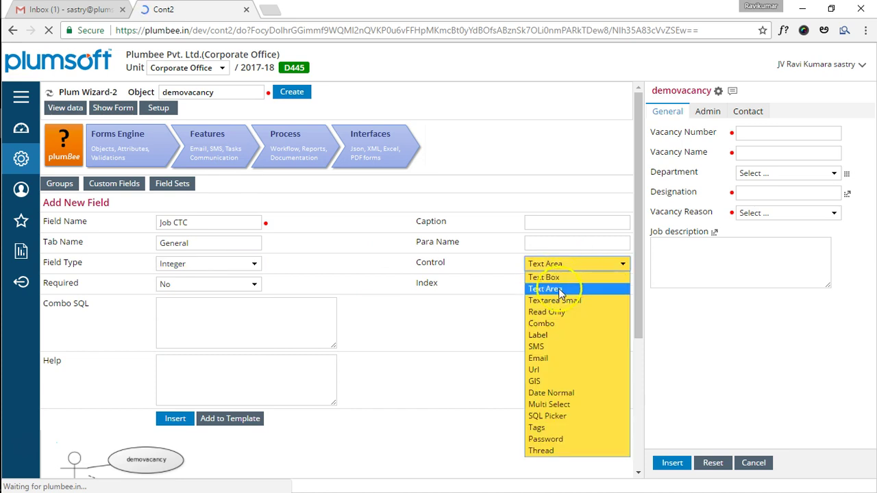
left_click(545, 278)
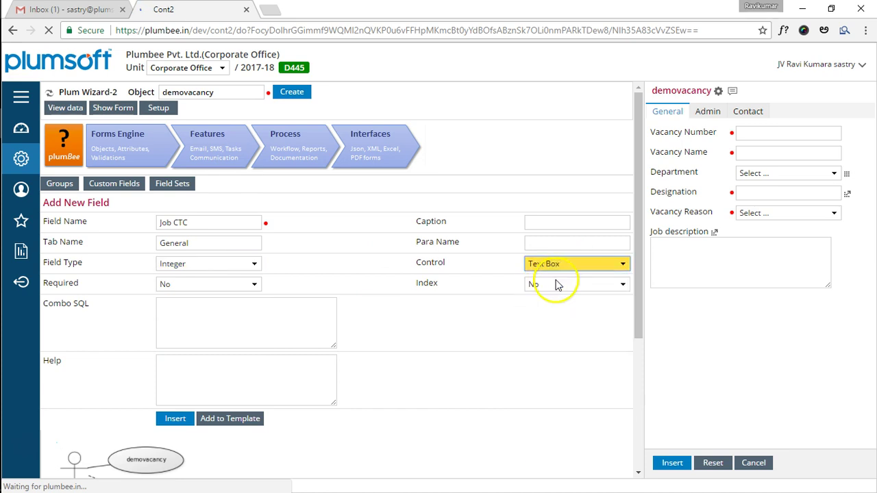
left_click(172, 421)
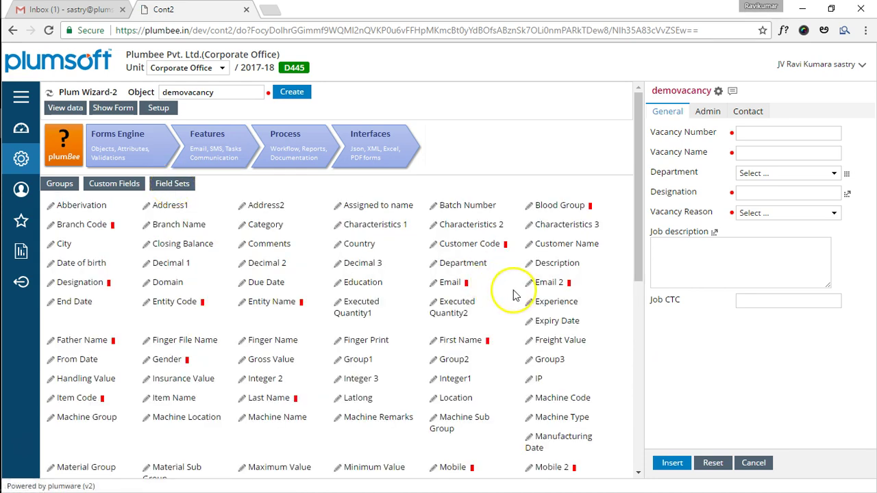
- Add the predefined Experience field to the form as a mandatory field captioned "Experience Years"
left_click(555, 305)
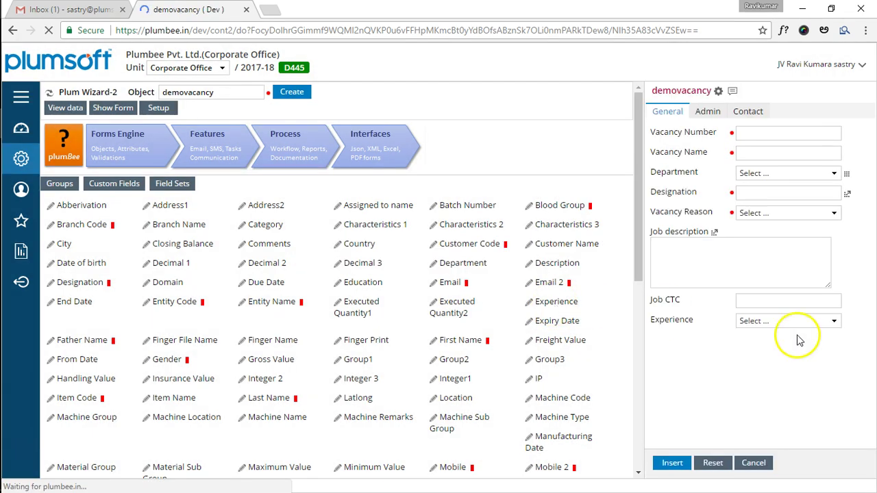
left_click(801, 324)
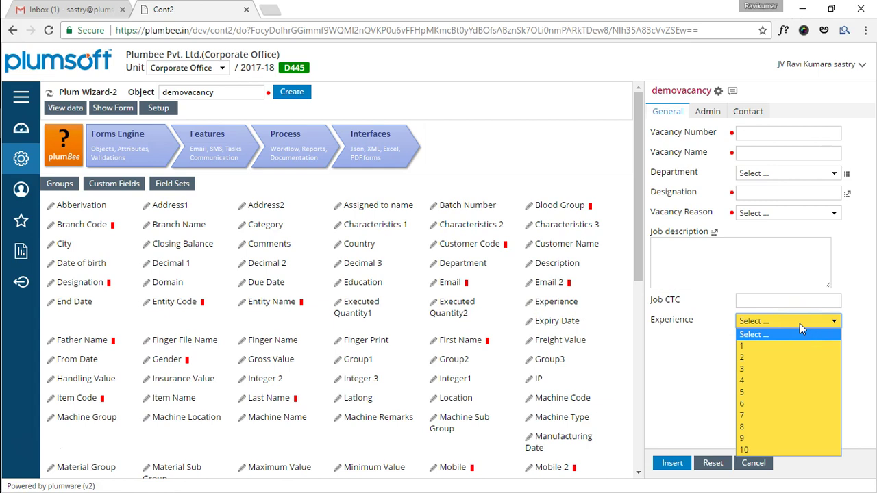
left_click(696, 321)
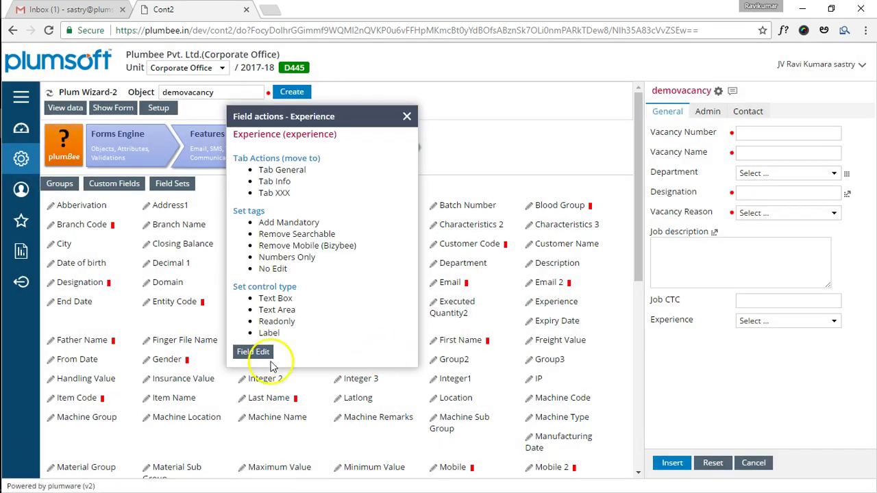
left_click(259, 352)
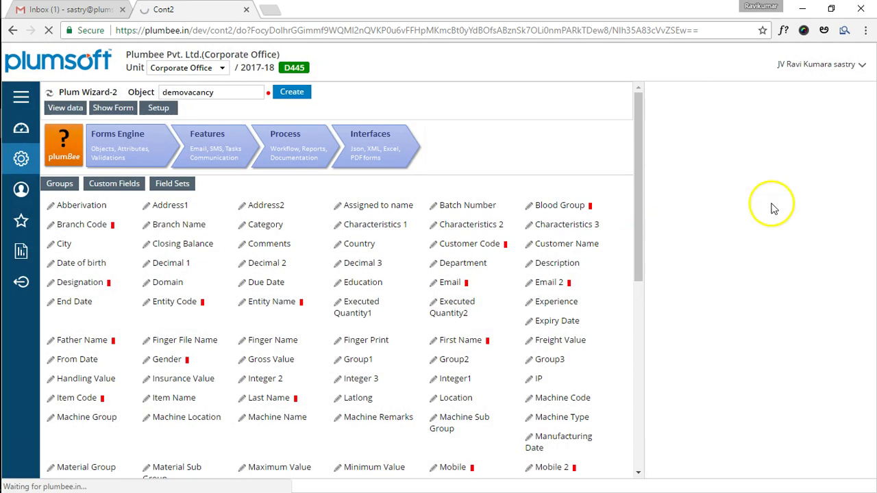
left_click(779, 168)
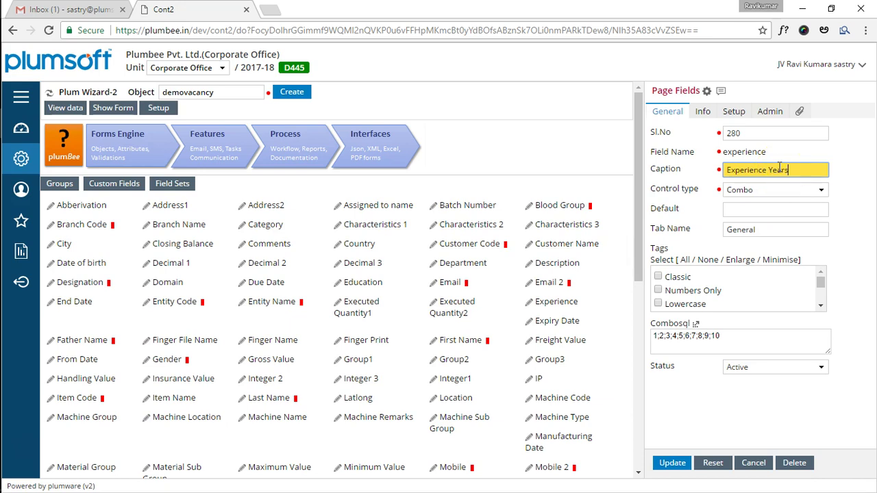
key("Return")
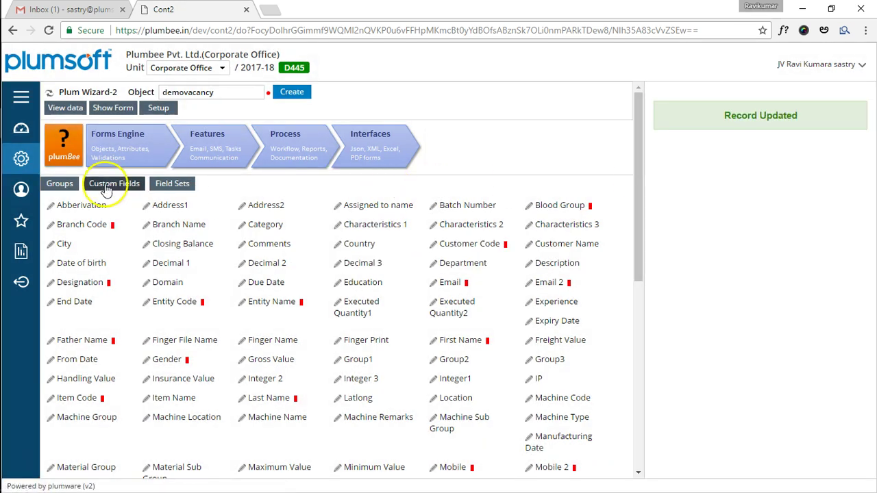
left_click(114, 110)
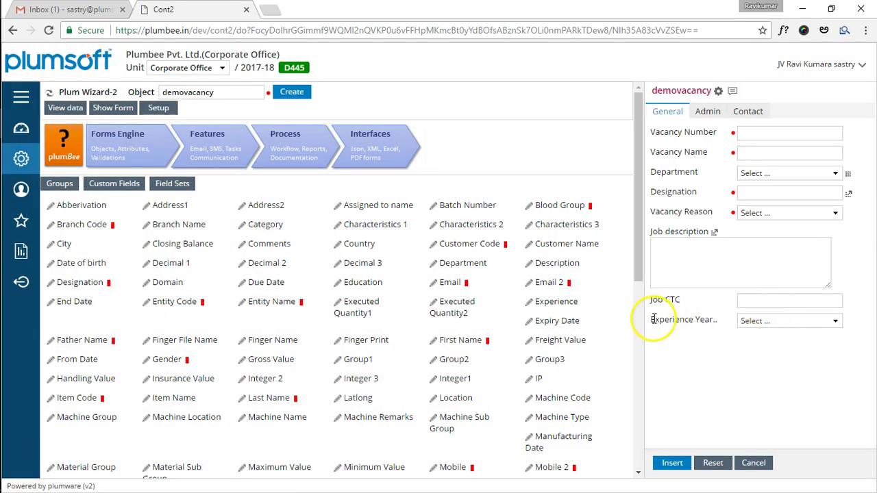
left_click_drag(654, 319, 737, 324)
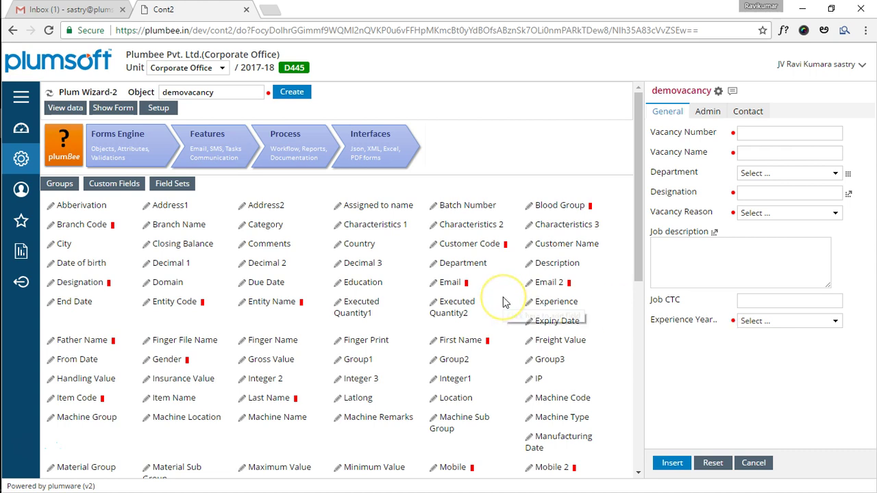
- Add the predefined Education field to the form and check its dropdown options
left_click(365, 285)
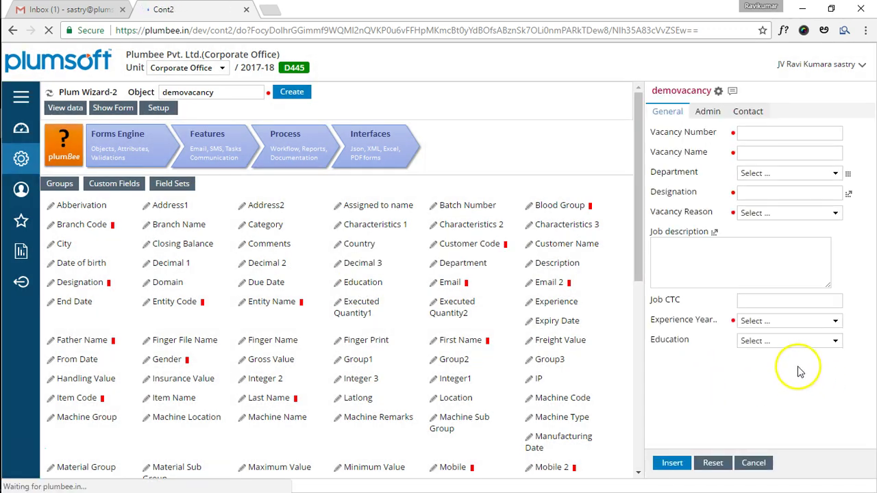
left_click(786, 340)
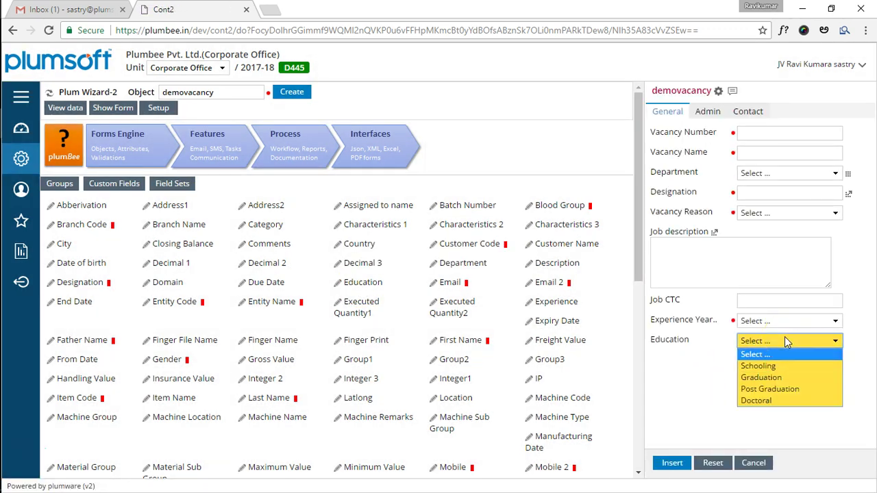
- Make the Education field mandatory and add the Attachments feature to the demovacancy object
left_click(732, 341)
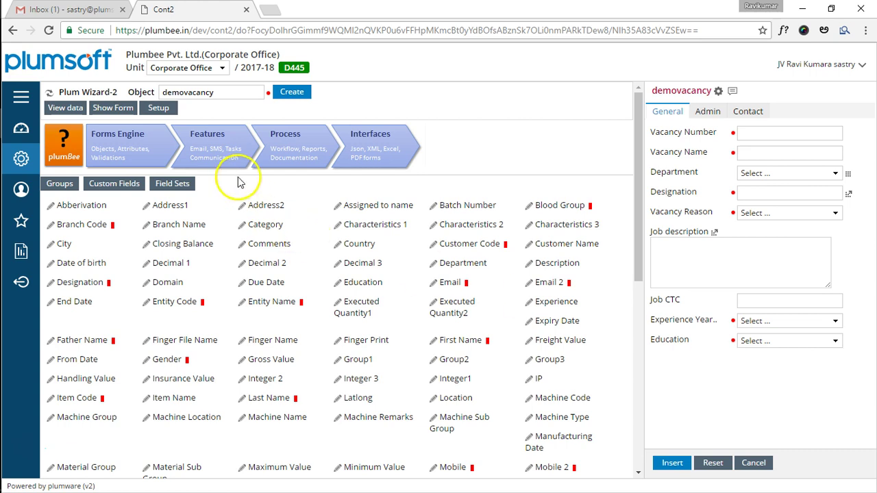
left_click(220, 156)
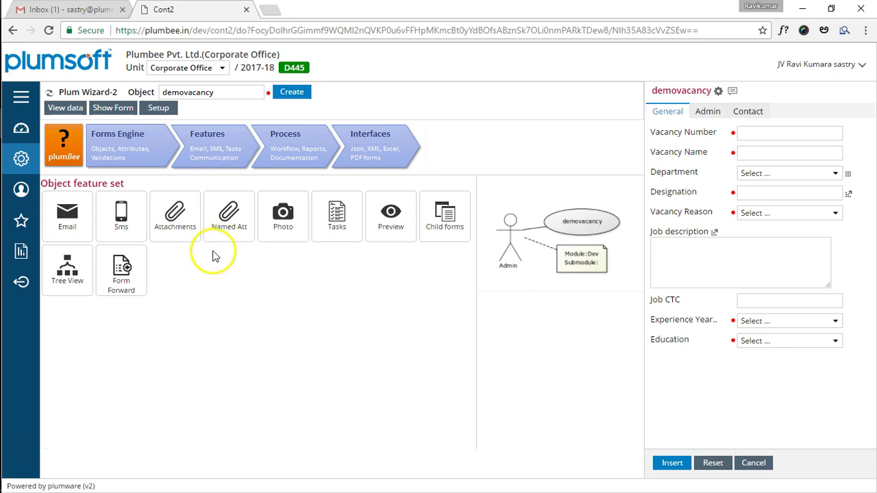
left_click(176, 217)
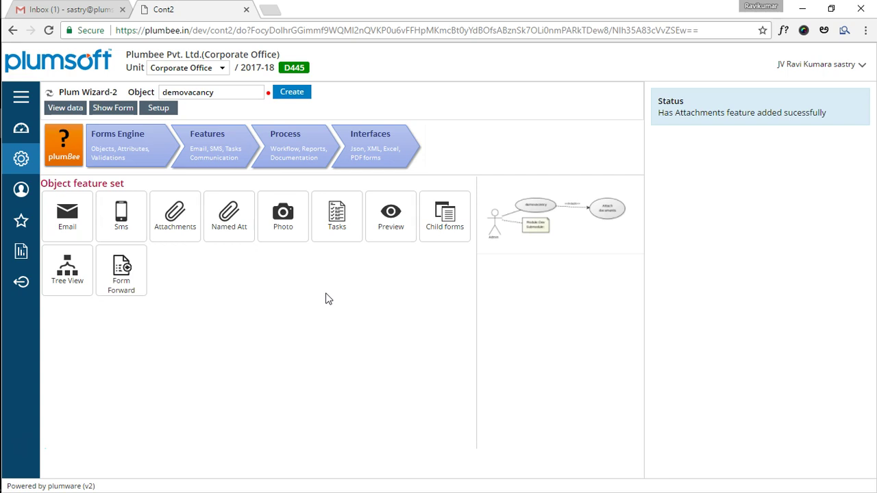
- Add the Tasks and Form Forward features to the demovacancy object
scroll(633, 196, "up", 5)
left_click(337, 219)
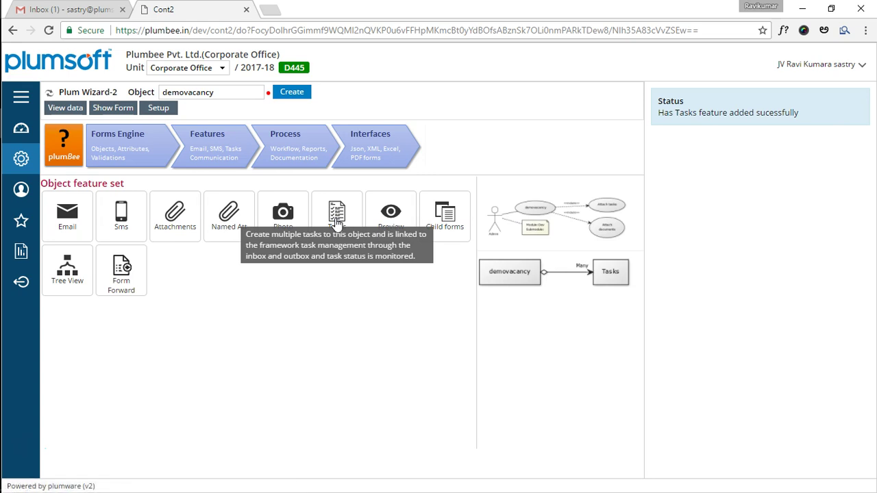
left_click(611, 269)
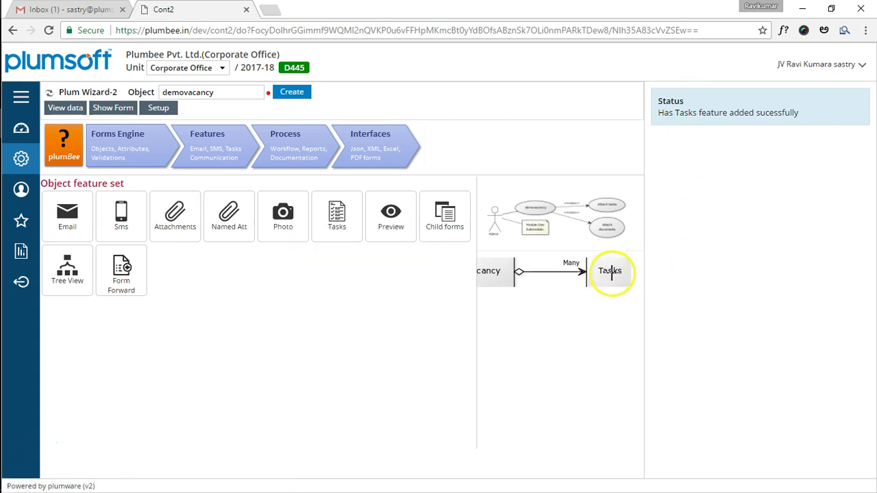
left_click(378, 329)
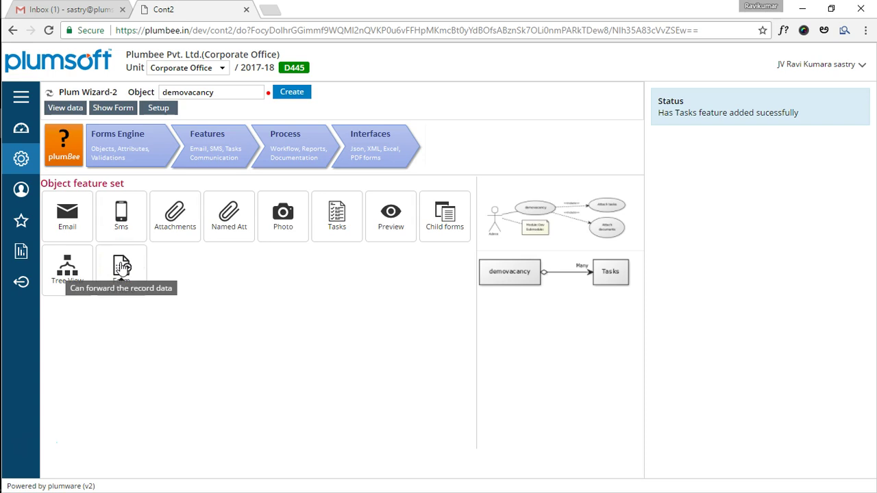
left_click(251, 315)
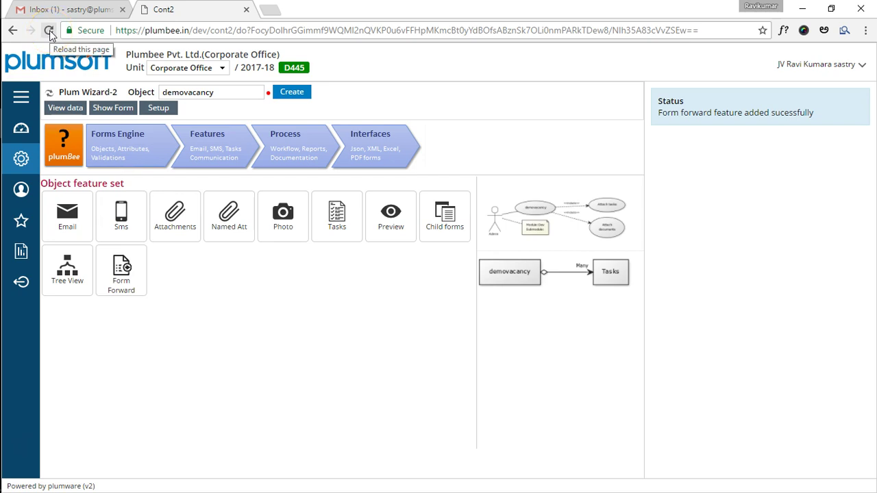
- Reload the application and open the demovacancy page from the Dev module
left_click(193, 234)
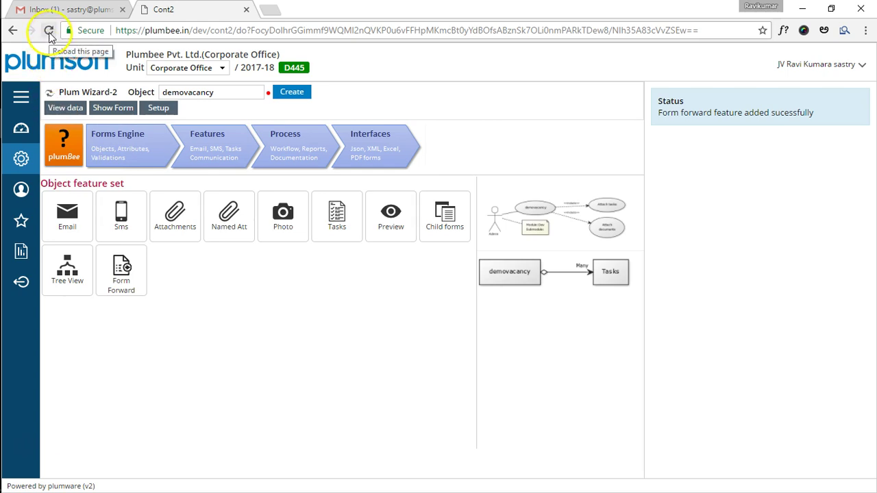
left_click(21, 447)
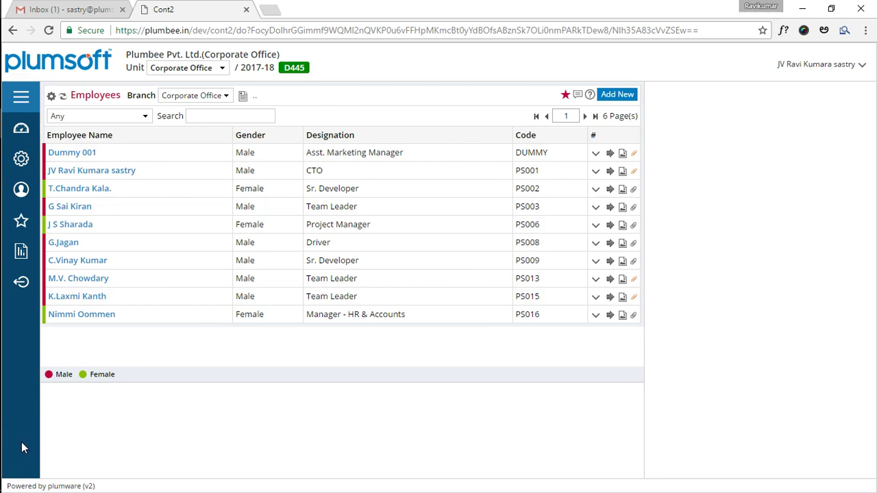
left_click(22, 100)
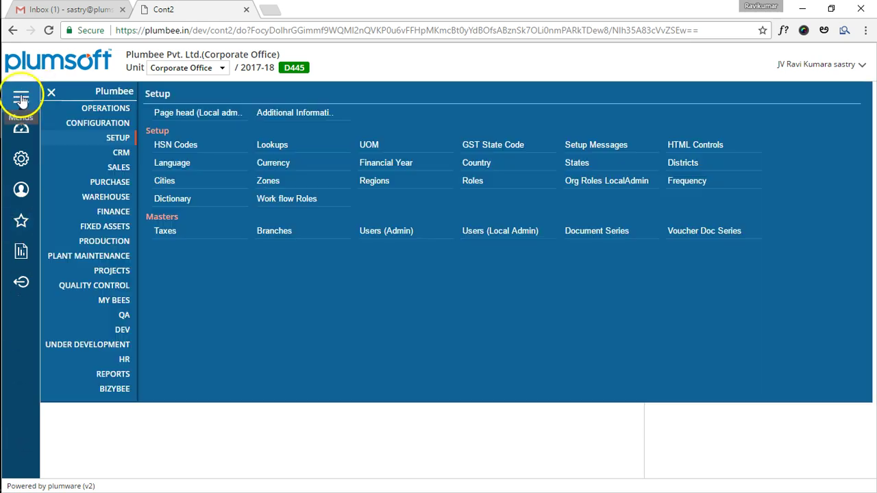
left_click(124, 330)
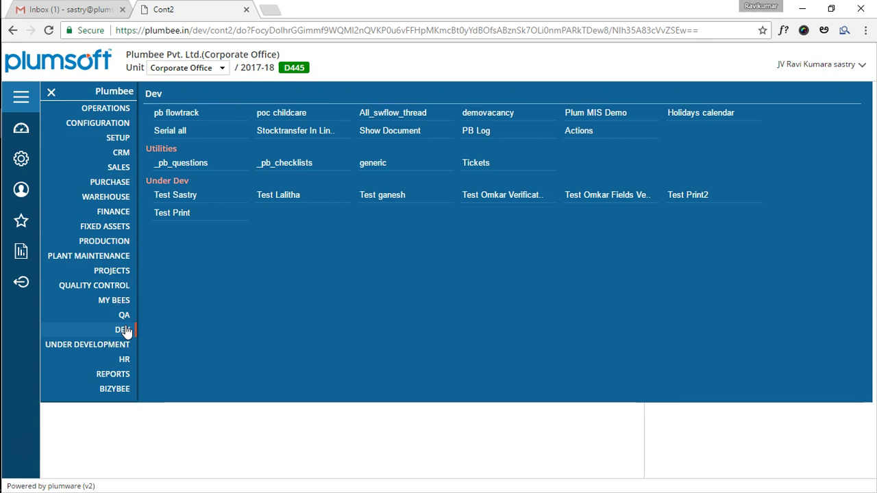
left_click(479, 115)
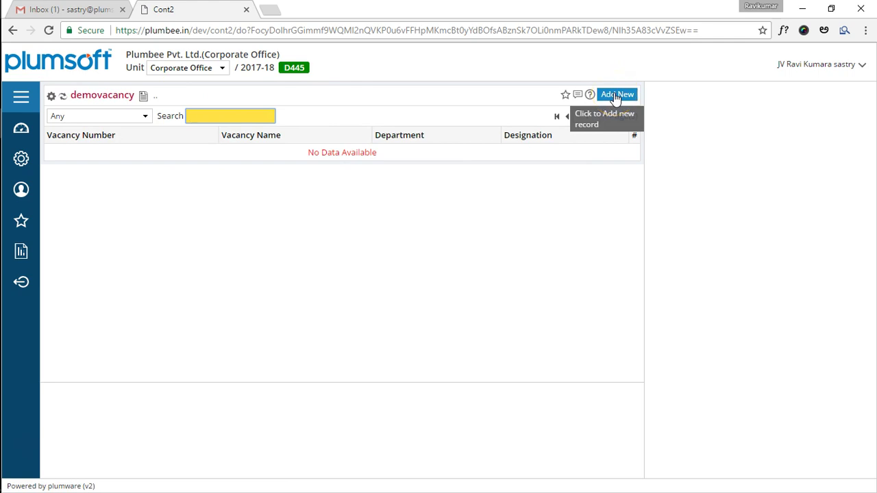
- Change the page caption of demovacancy to "Vacancy requisition" in its page setup, save it and refresh the list
left_click(52, 97)
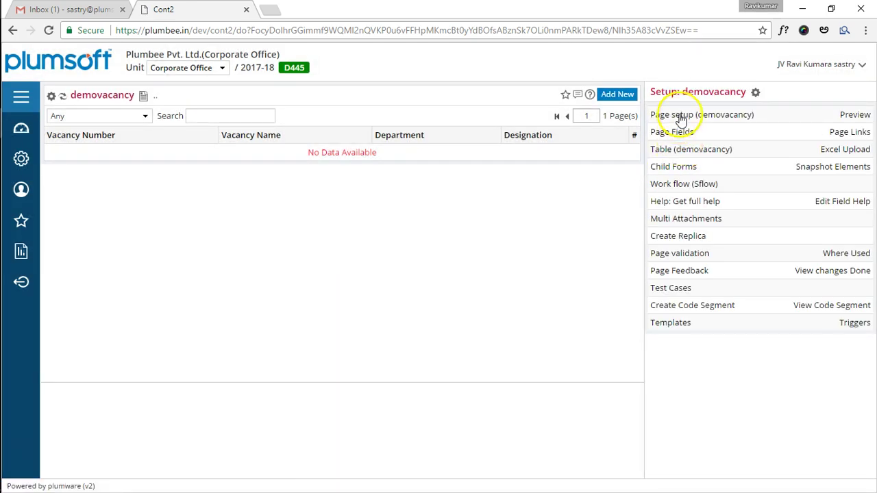
left_click(682, 118)
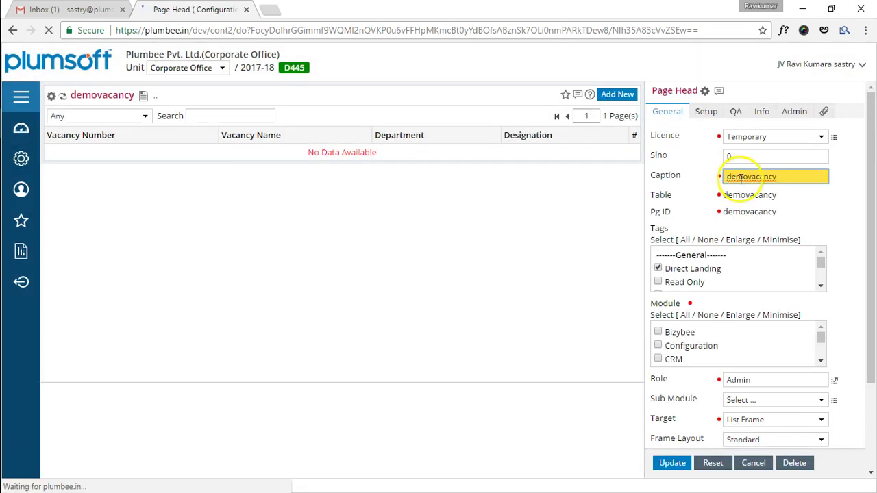
left_click_drag(777, 176, 644, 181)
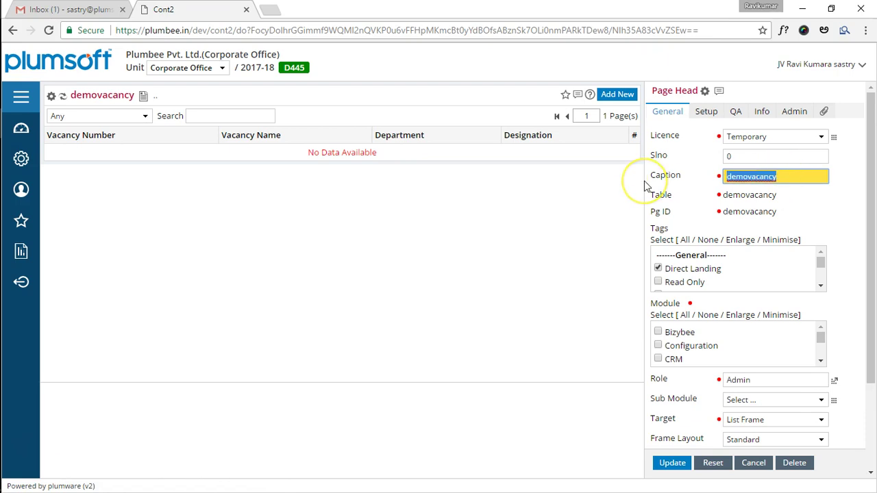
type("Vancy requisition")
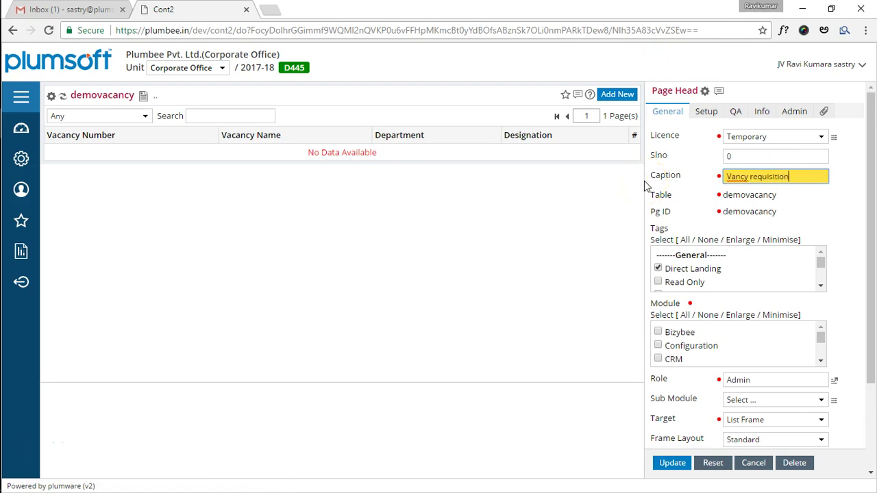
left_click(738, 176)
type("ca")
left_click(835, 200)
left_click(680, 462)
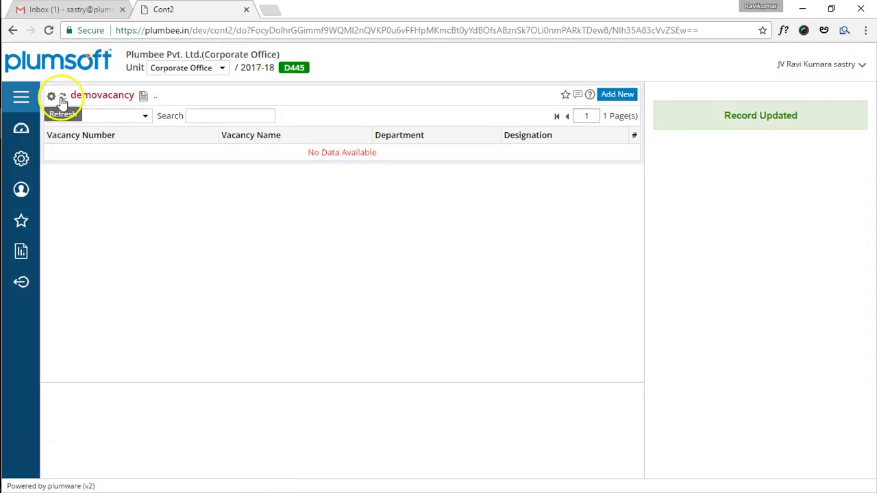
left_click(60, 98)
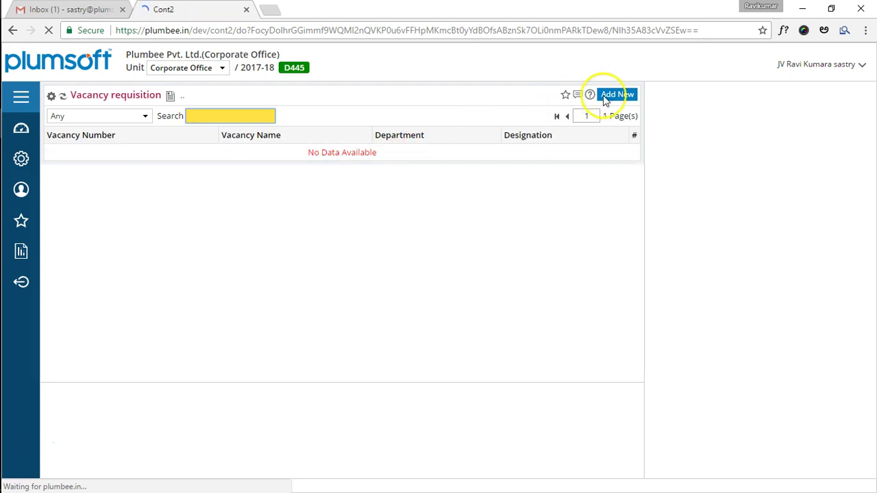
- Open the Vacancy Number field's settings from a new record form and set its control type to Read Only
left_click(617, 96)
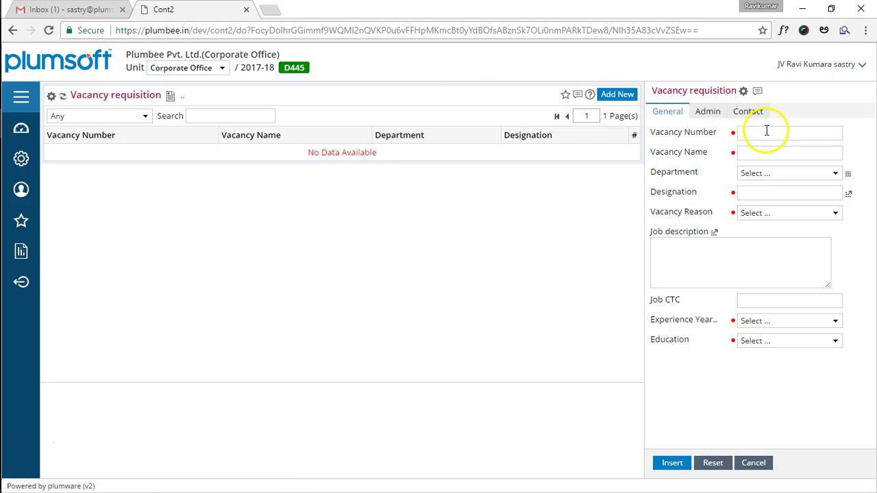
left_click(751, 135)
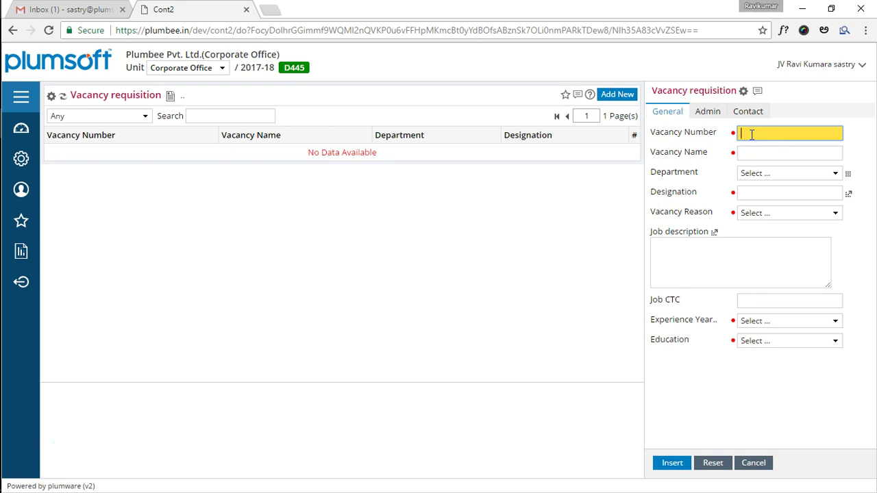
left_click(718, 135)
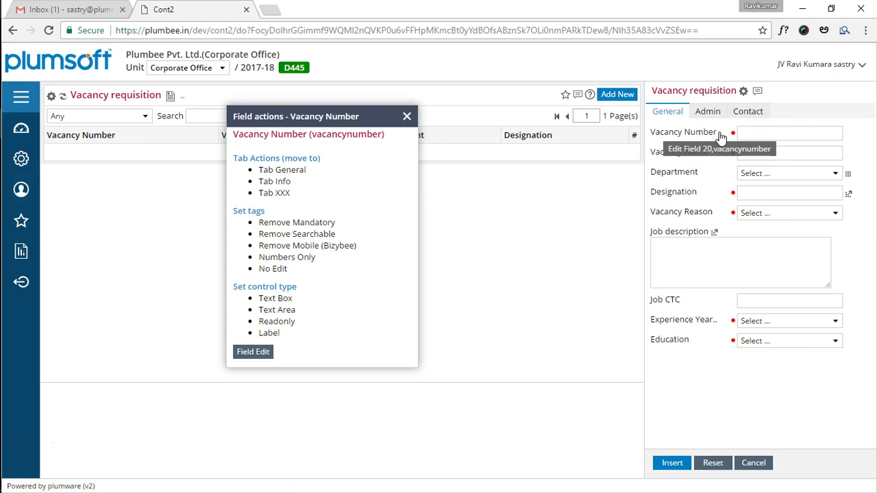
left_click(253, 351)
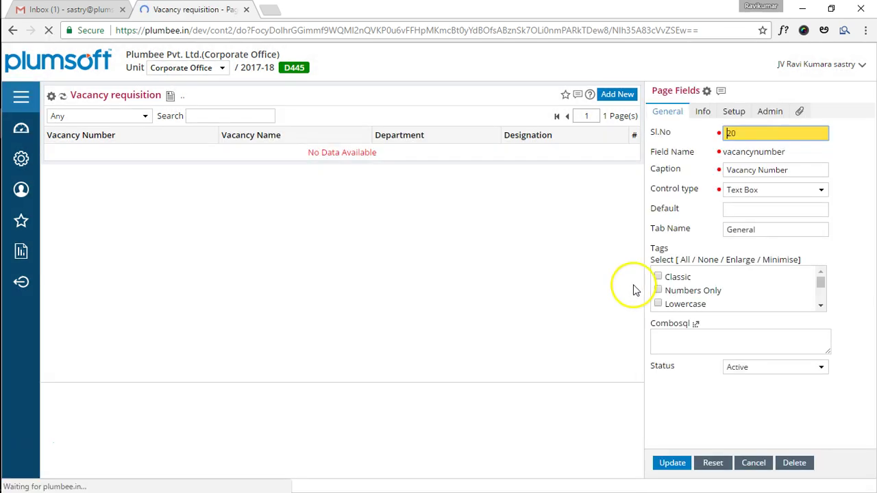
left_click(769, 189)
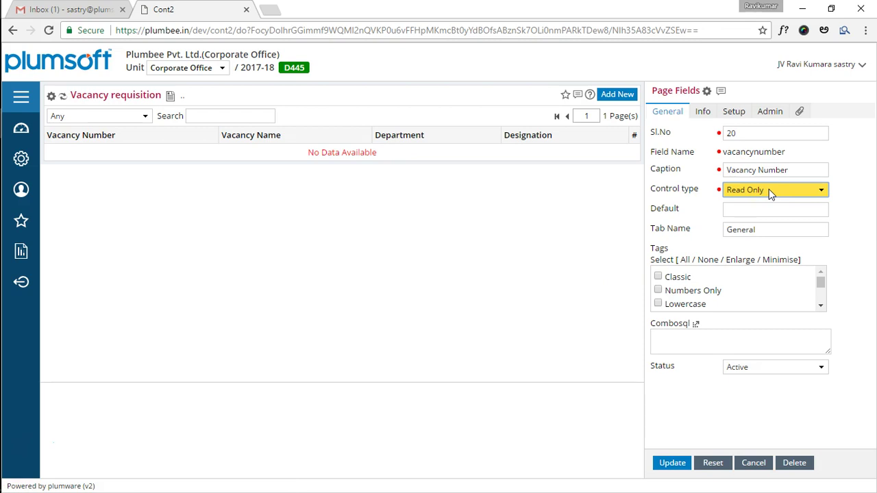
- Assign the Sequencer tag to the Vacancy Number field, enter "Vacancy" as its Combosql and save the field
key("ctrl+f")
type("seq")
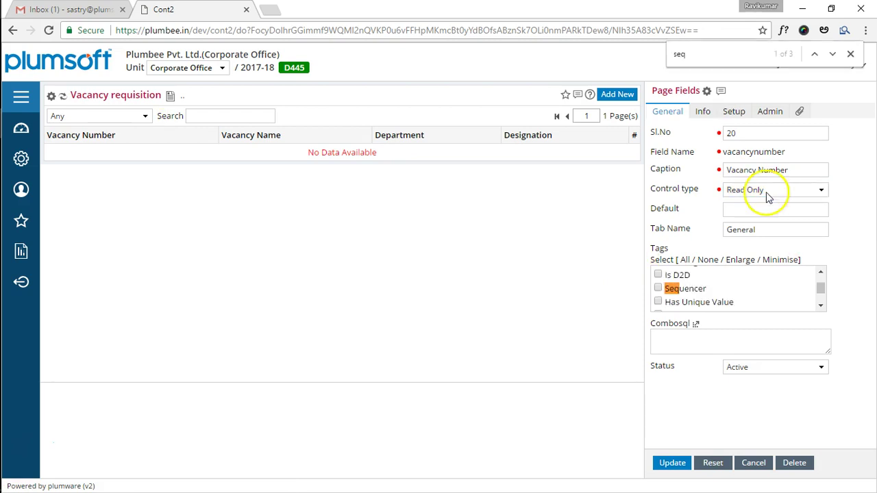
left_click(658, 288)
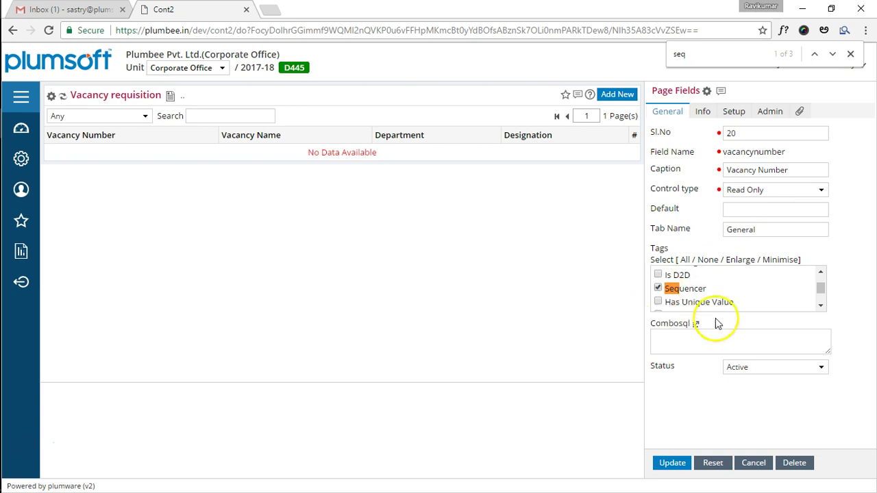
left_click(741, 339)
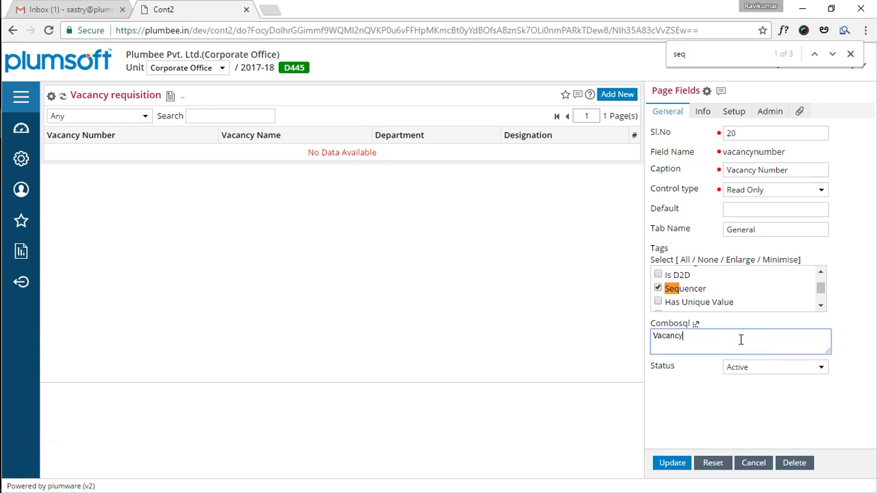
left_click(851, 53)
left_click(670, 464)
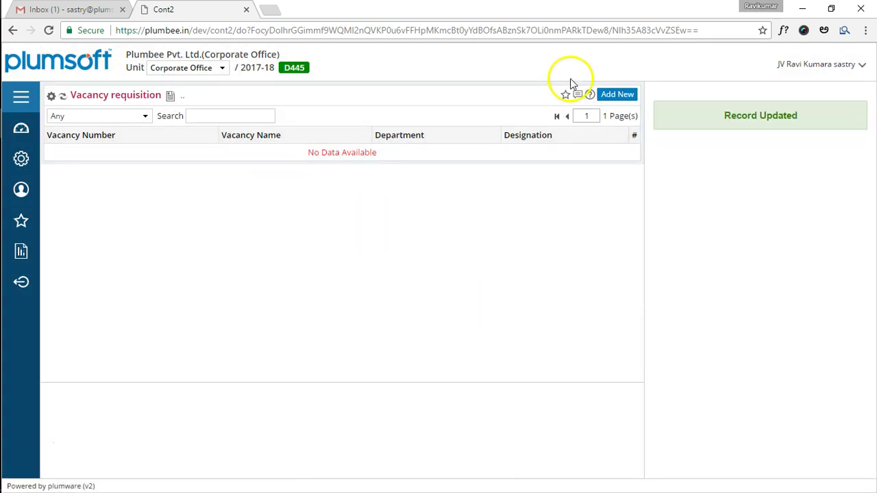
- Start a new vacancy requisition with the vacancy name "Finance Executive" and the department Accounts
left_click(620, 96)
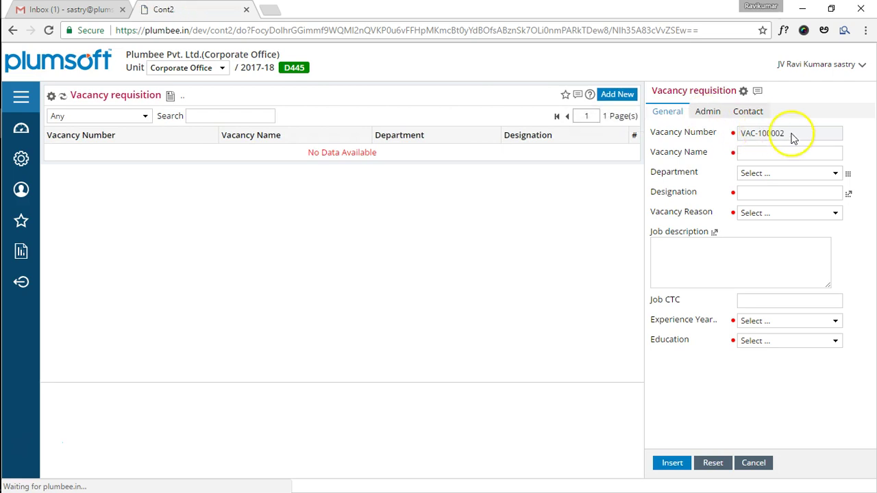
left_click_drag(794, 137, 738, 139)
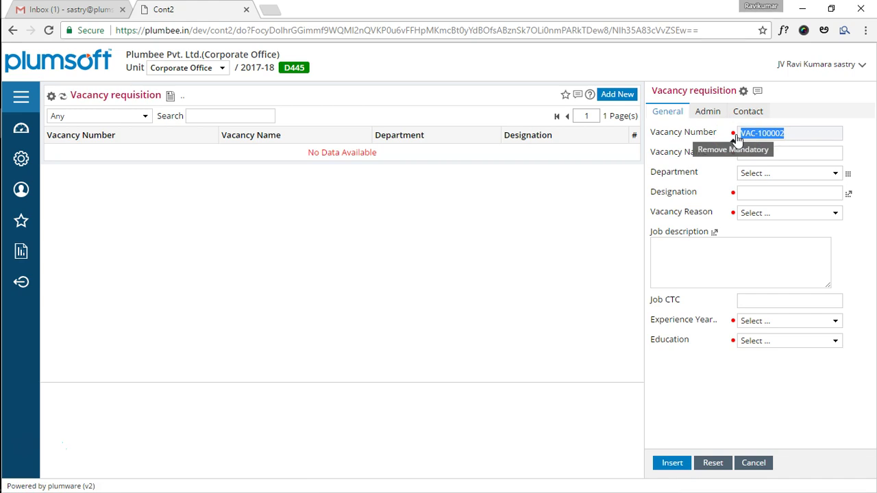
left_click(781, 153)
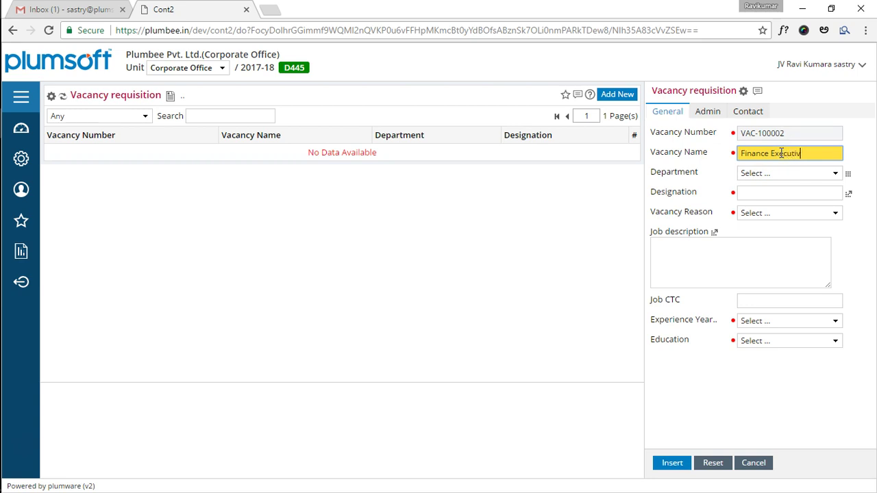
type("Finance Executive")
left_click(785, 173)
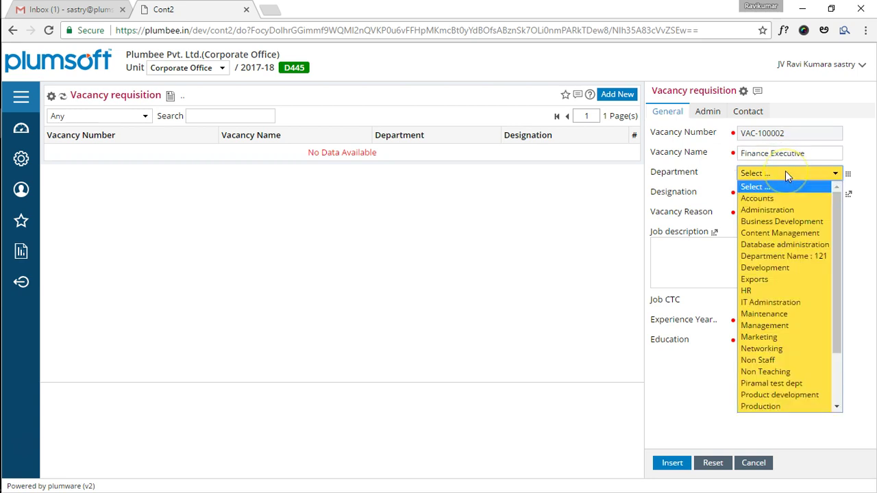
left_click(776, 199)
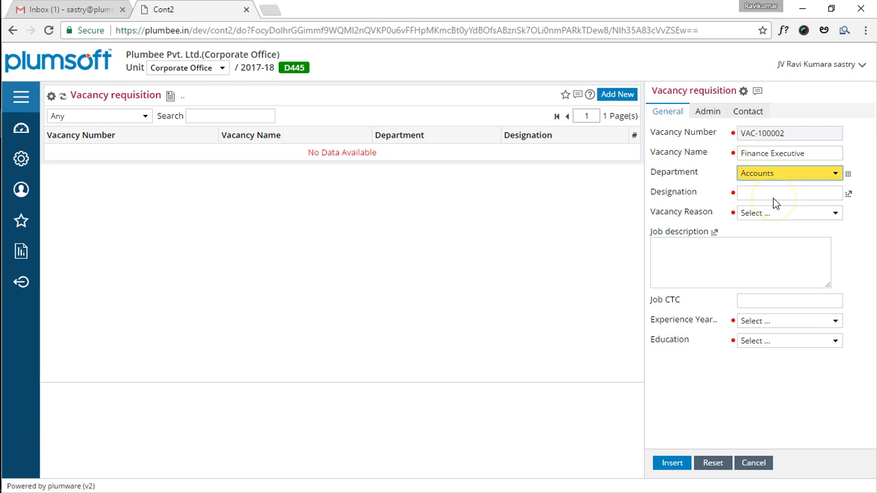
- Set the designation to Finance Manager using the designation lookup, and change the vacancy name to "Finance Manager"
left_click(848, 195)
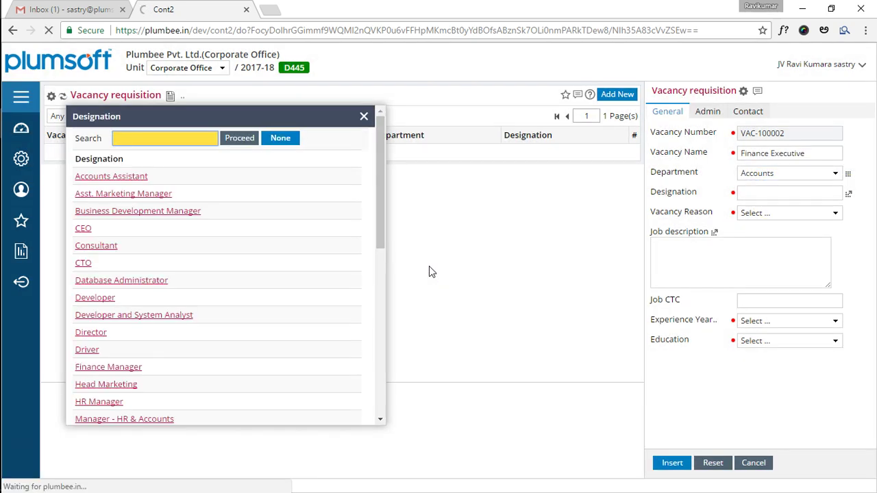
type("exe")
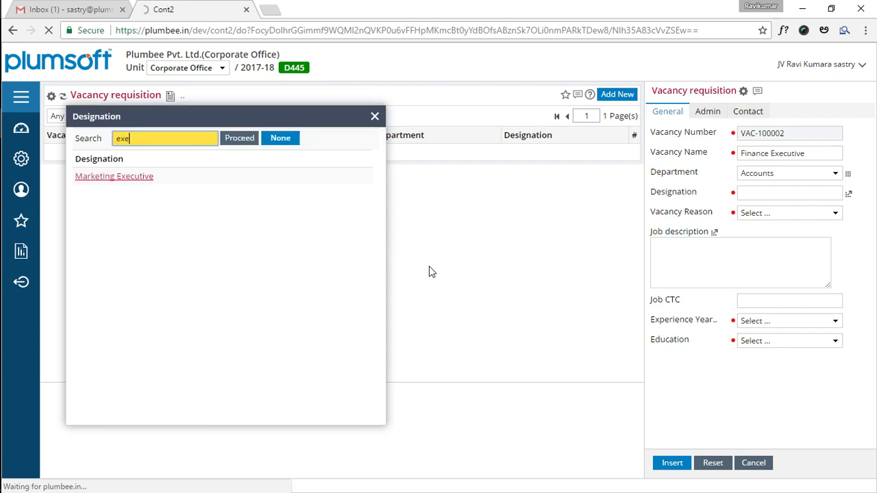
double_click(150, 139)
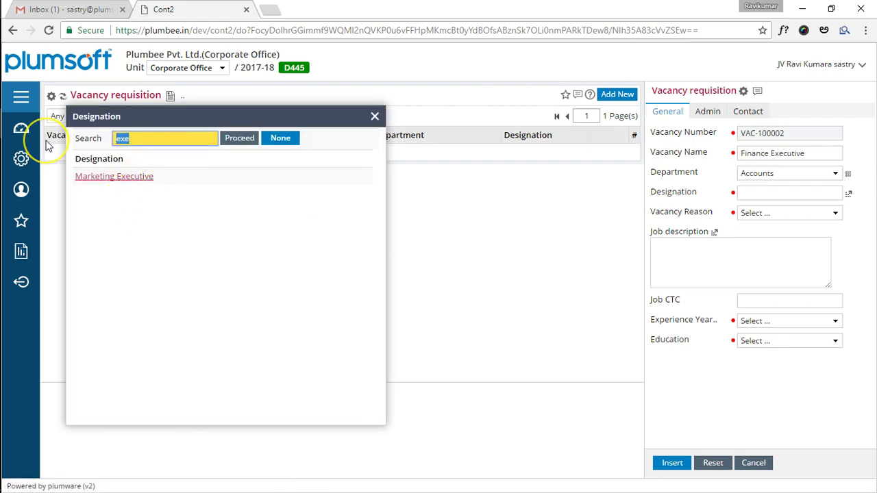
type("fina")
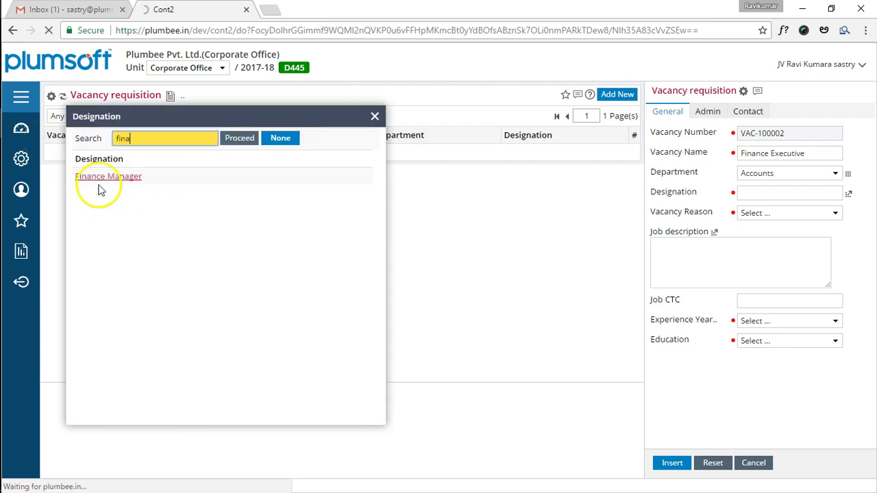
left_click(108, 177)
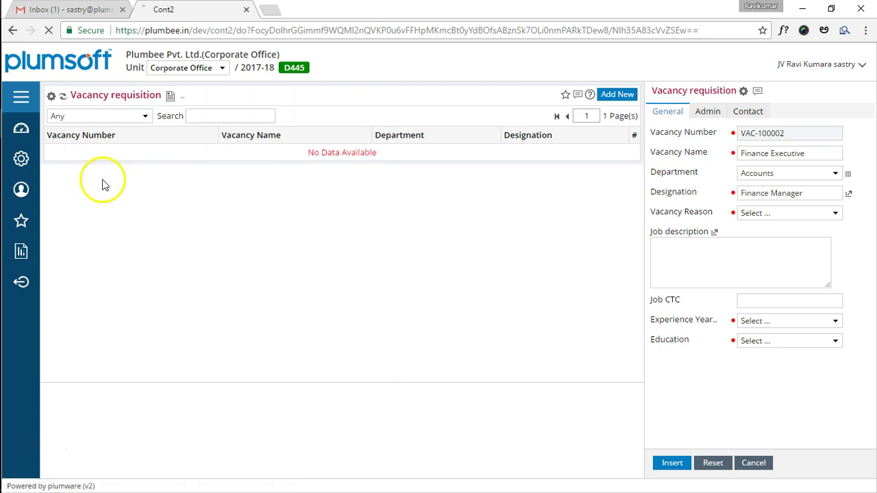
double_click(788, 153)
type("Manager")
- Set the vacancy reason to New Post, paste the Accounting Executive job description, and review it in the enlarged view
left_click(804, 214)
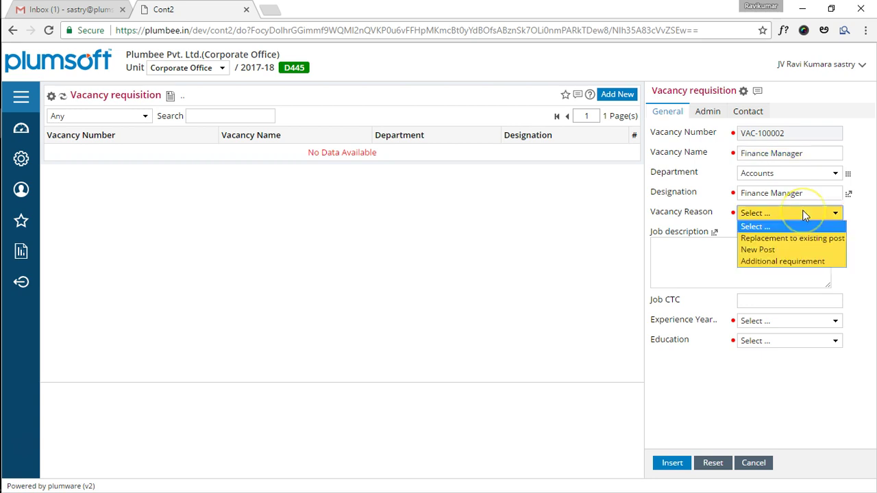
left_click(774, 251)
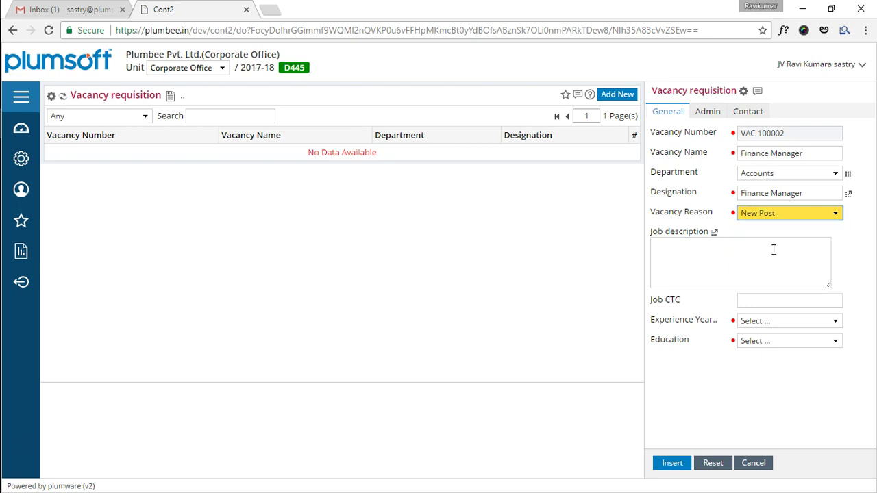
left_click(774, 250)
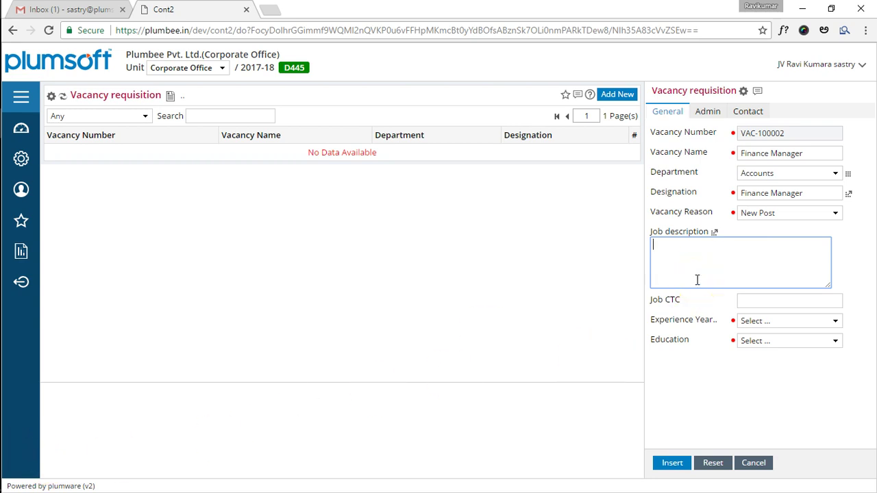
key("ctrl+v")
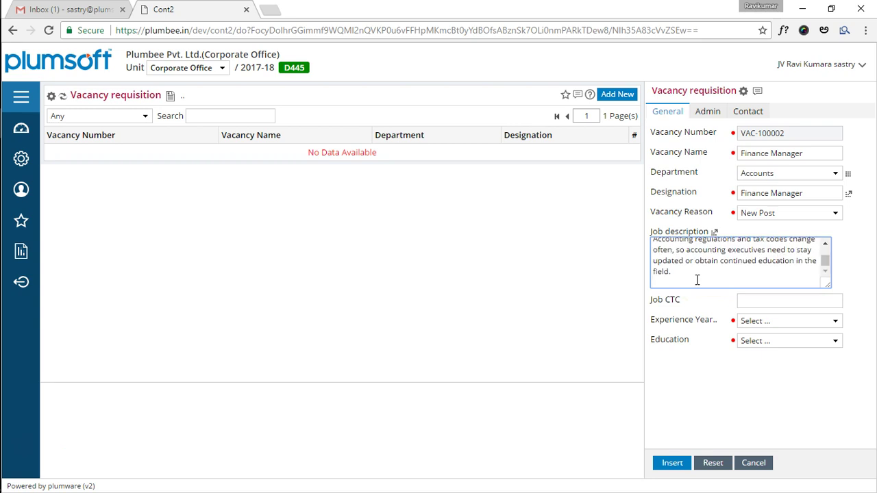
left_click(714, 232)
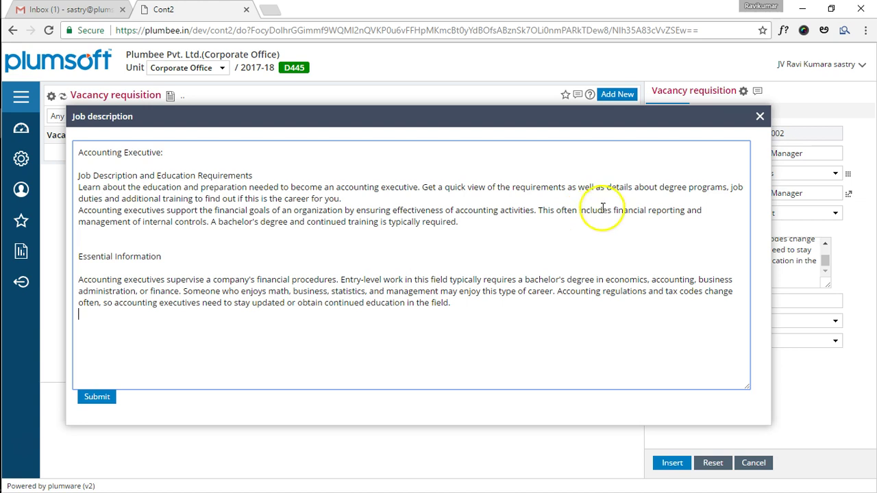
left_click(759, 118)
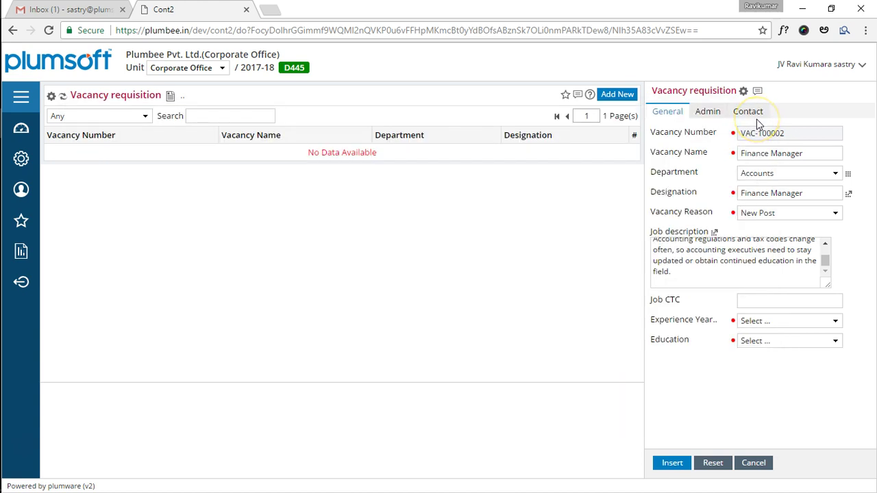
- Fill the required fields with 5 experience years and Graduation as education, and insert the vacancy record
left_click(673, 464)
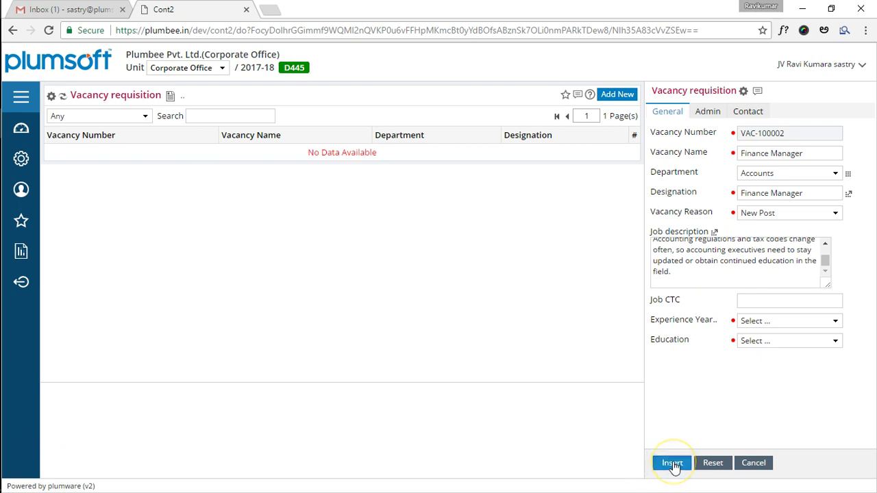
left_click(673, 465)
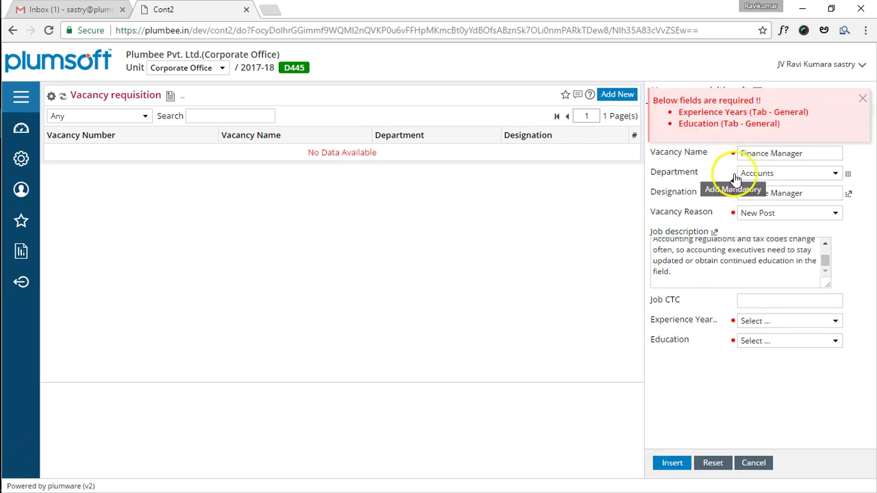
left_click(816, 322)
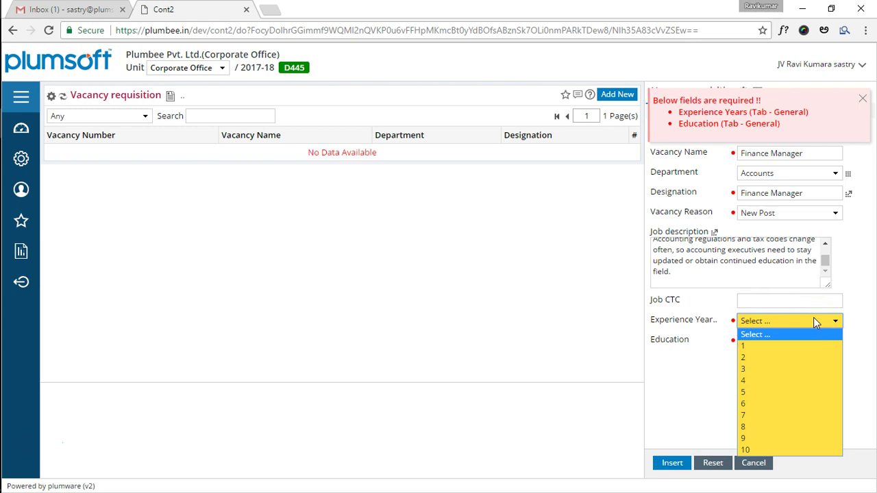
left_click(765, 396)
left_click(775, 344)
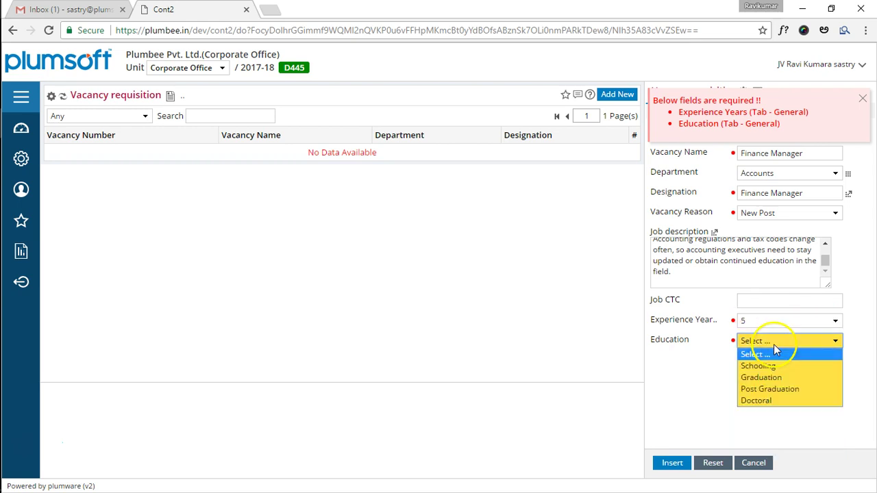
left_click(761, 378)
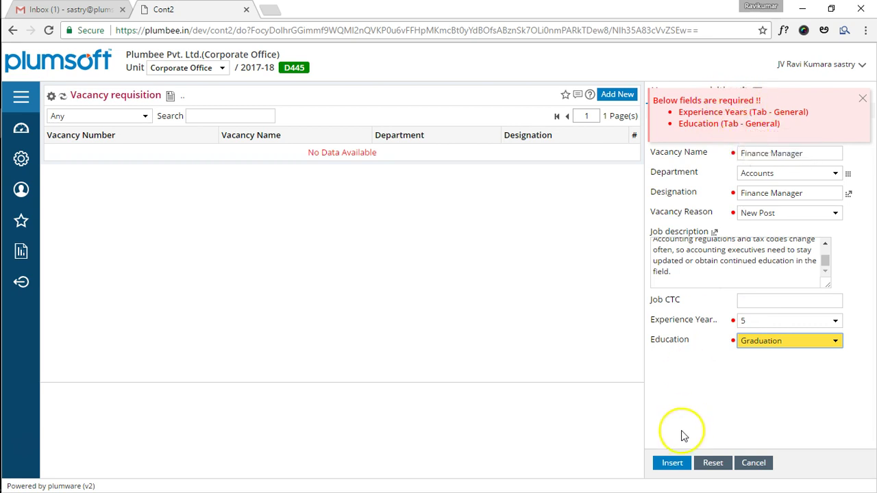
left_click(671, 464)
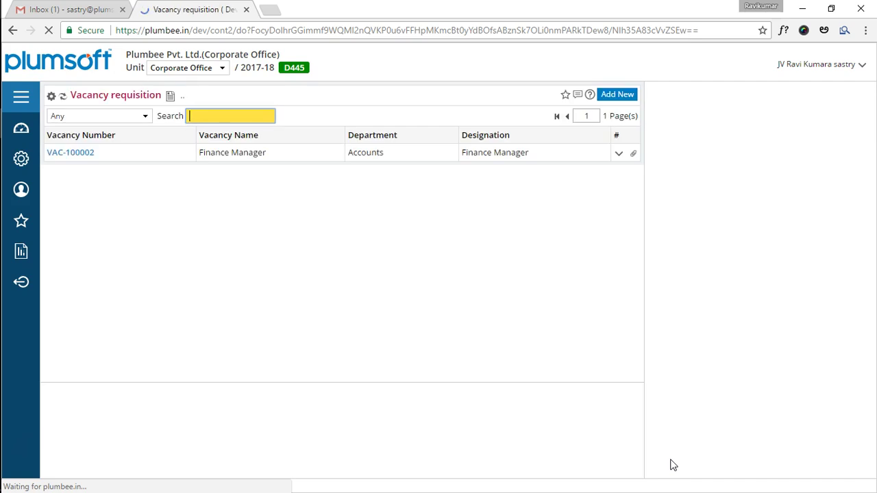
- Start an attachment for the Finance Manager vacancy with subject "Job requirements", the pasted job description as explanation, and type DOC
left_click(76, 154)
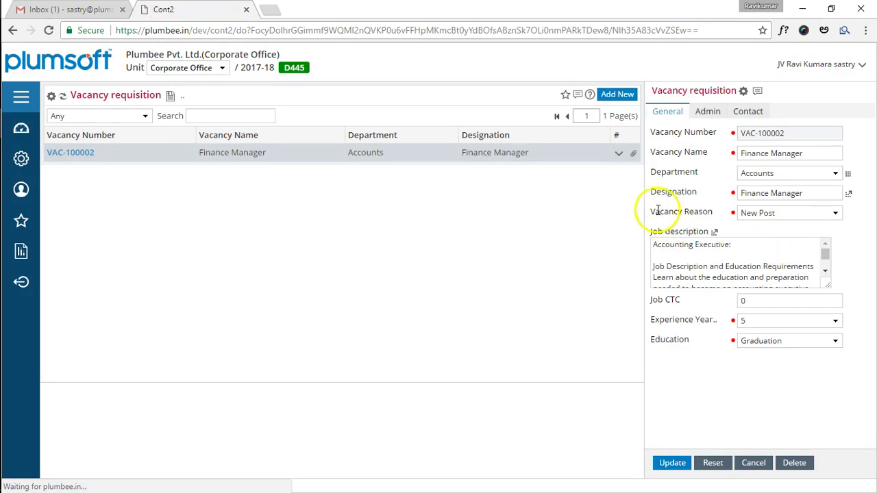
left_click(633, 154)
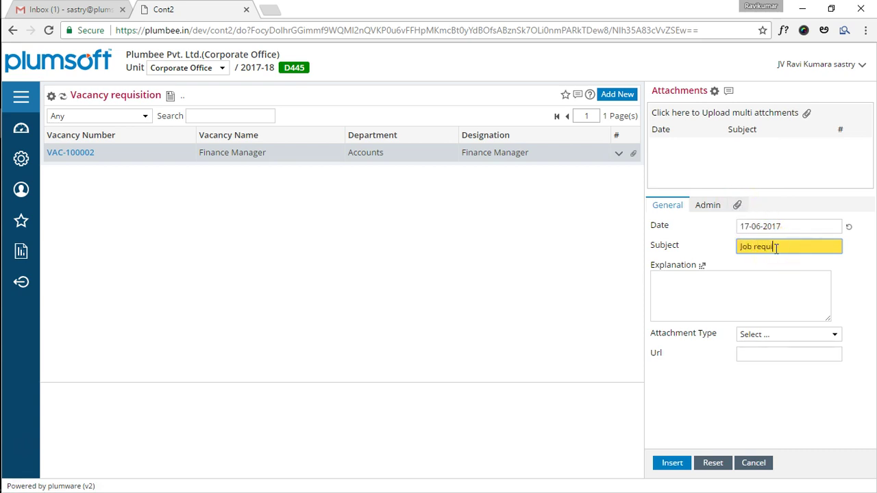
left_click(733, 300)
key("ctrl+v")
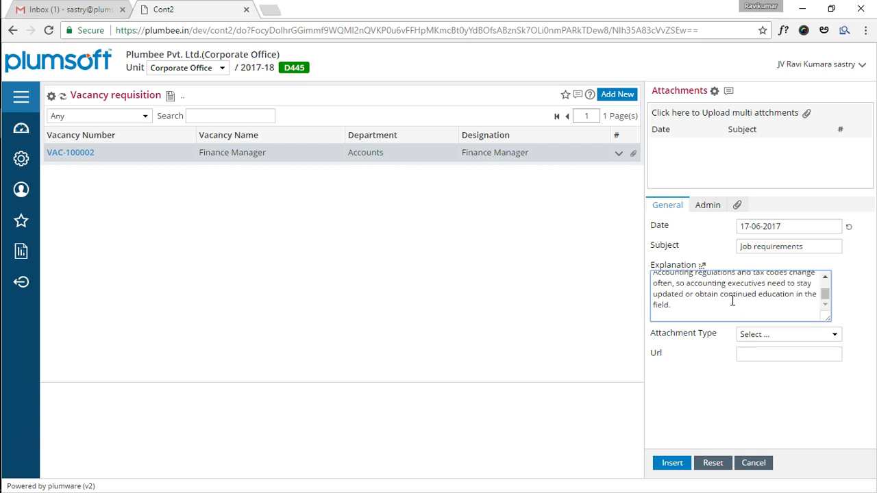
left_click(792, 336)
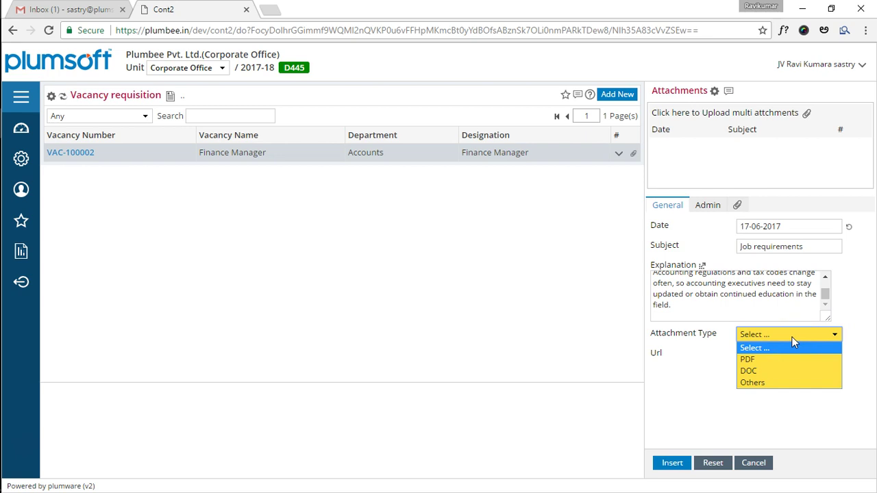
left_click(775, 371)
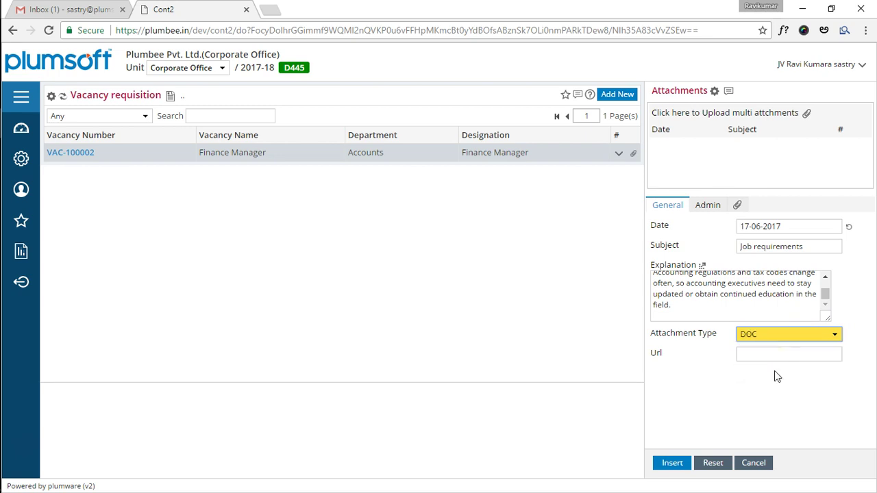
- Attach Accounting Executive.docx from the Desktop folder and insert the attachment record
left_click(738, 205)
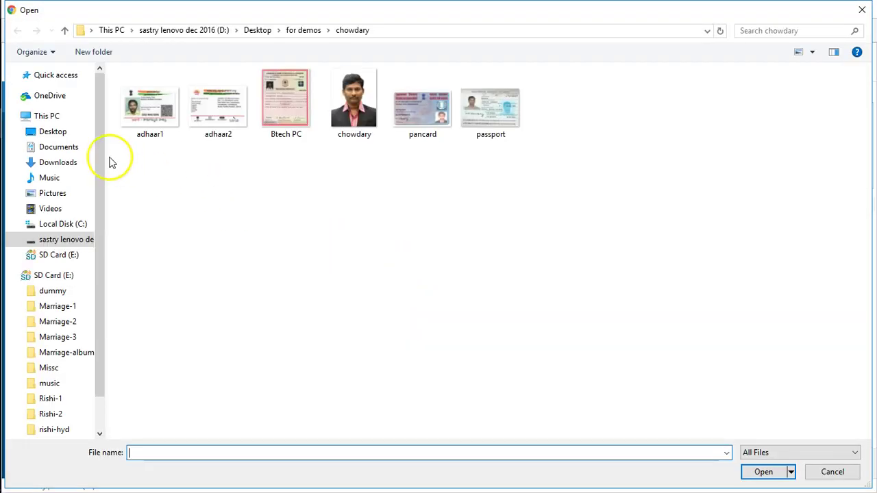
left_click(61, 133)
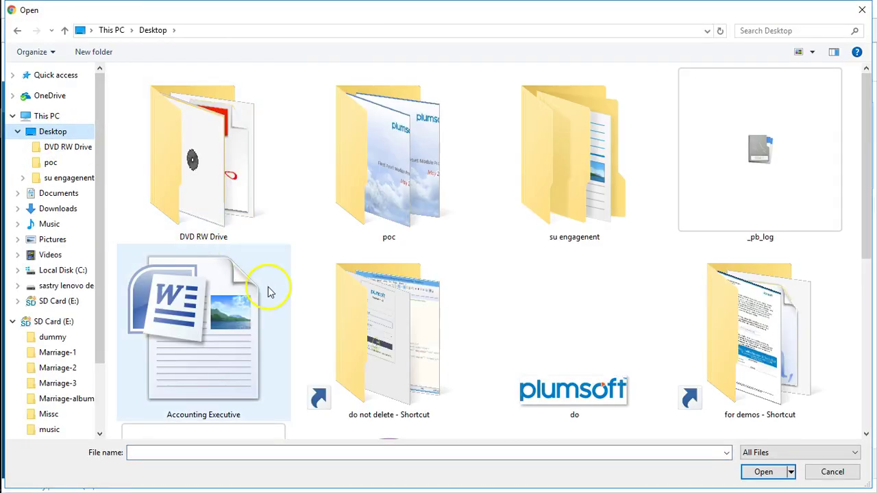
double_click(258, 360)
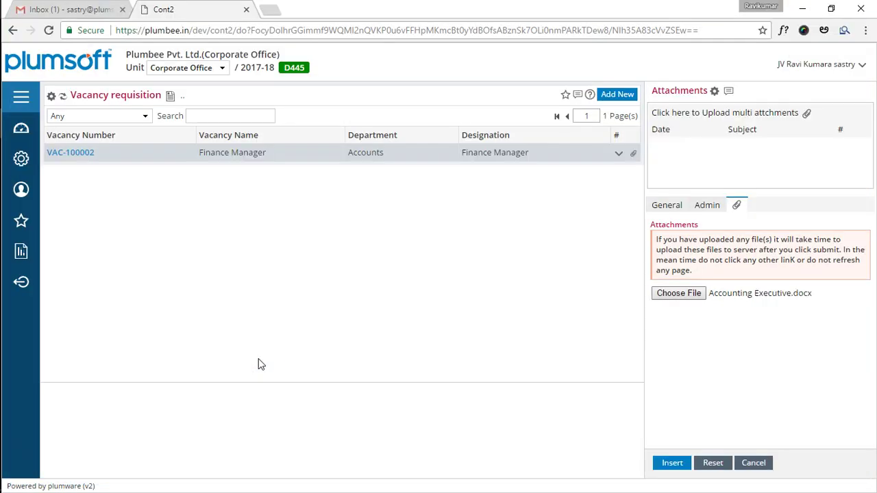
left_click(671, 463)
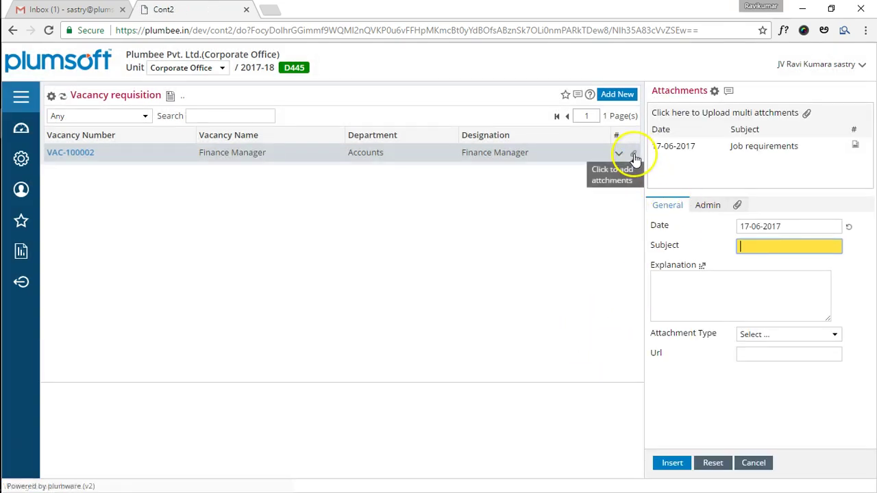
- Preview the attached Accounting Executive.docx from the attachments list, read through it and close the preview
left_click(855, 147)
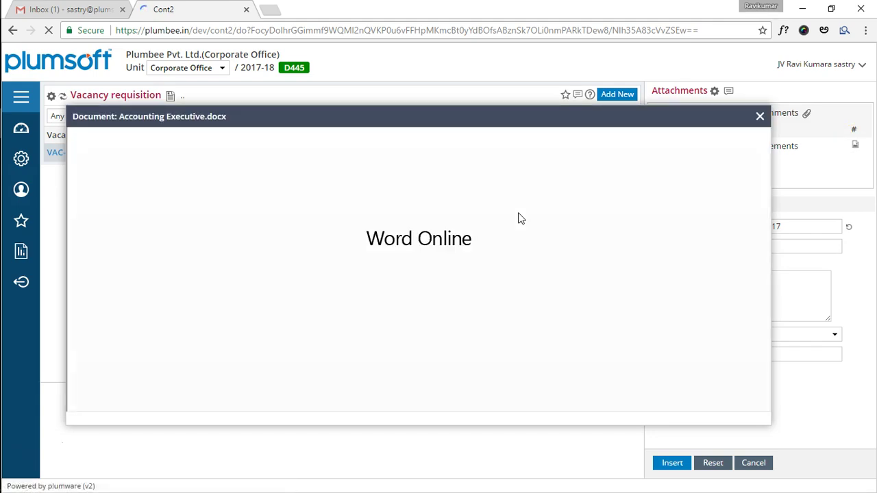
scroll(519, 217, "down", 15)
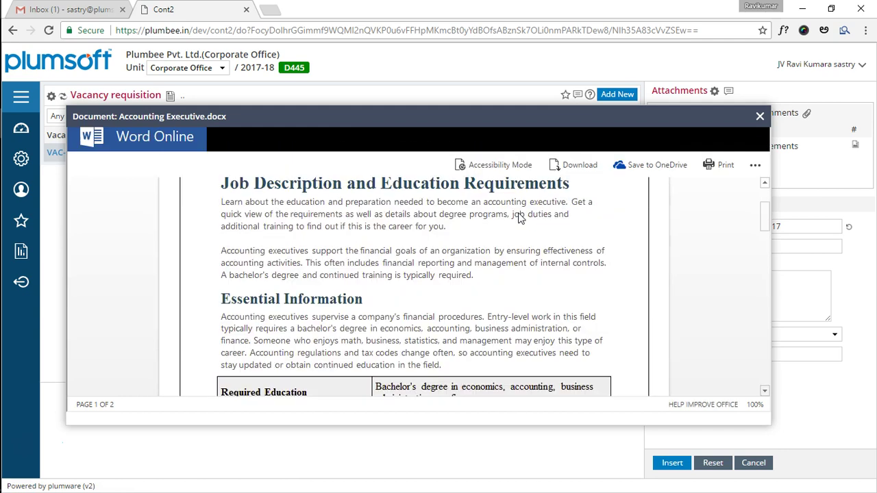
left_click(759, 115)
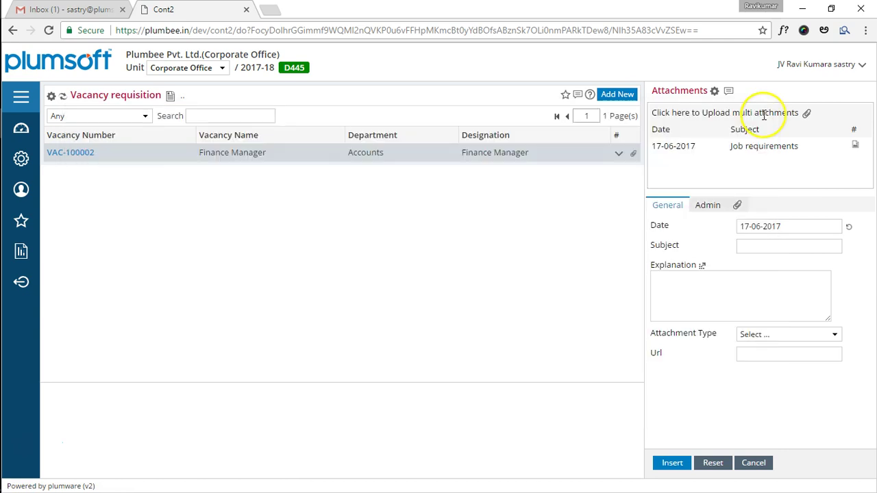
- Open the Finance Manager vacancy and display its attachments list through the record's actions
left_click(66, 160)
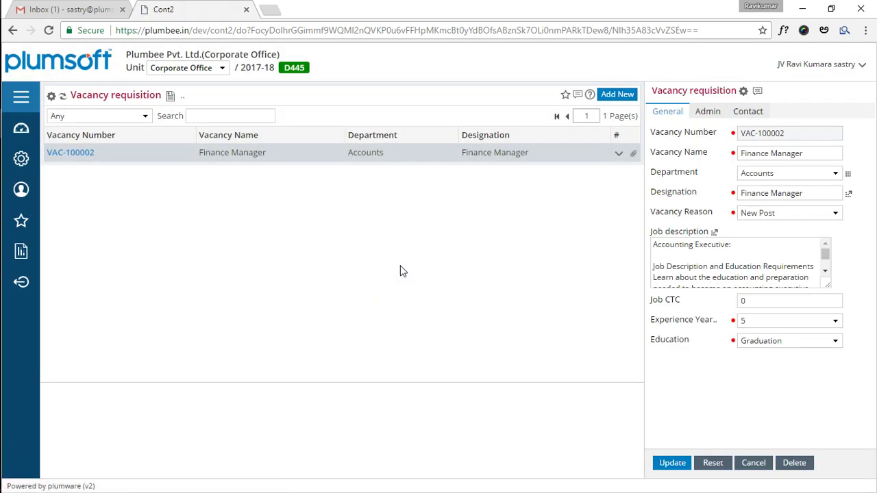
left_click(620, 157)
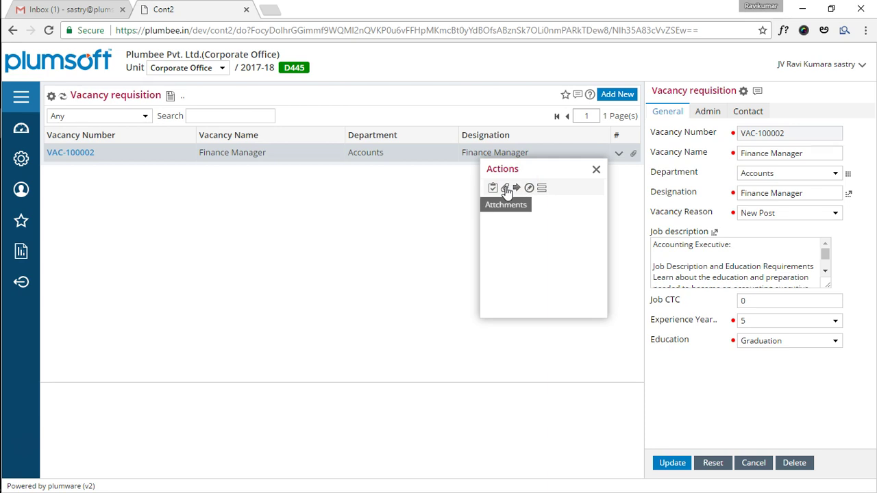
left_click(506, 189)
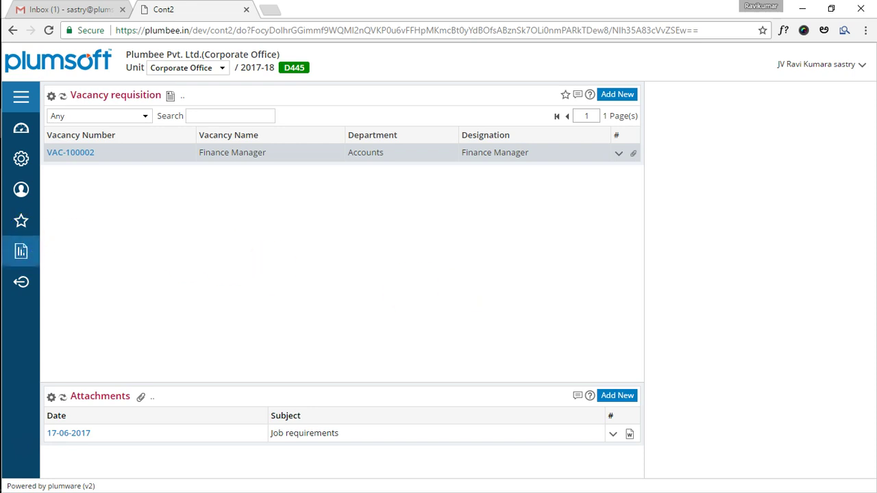
- Review the Recruitment module flowchart in PowerPoint, return to Plumbee in the browser and reopen the Finance Manager vacancy
mouse_move(18, 238)
left_click(32, 279)
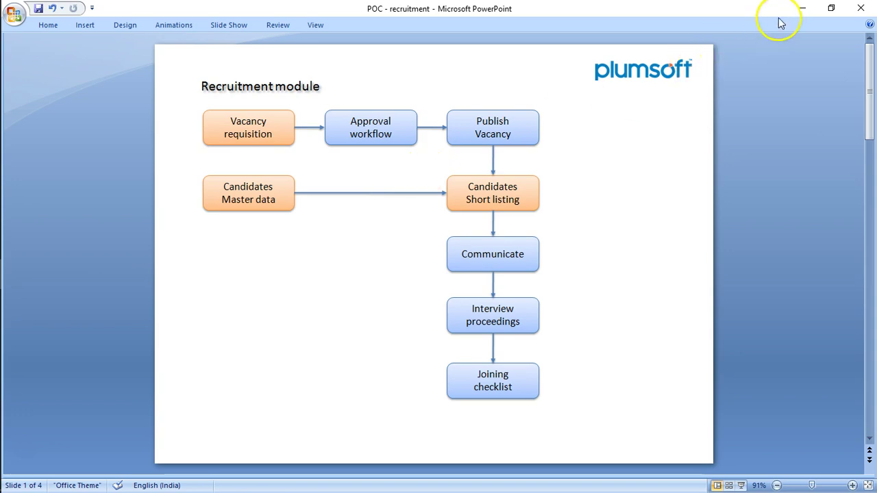
left_click(805, 11)
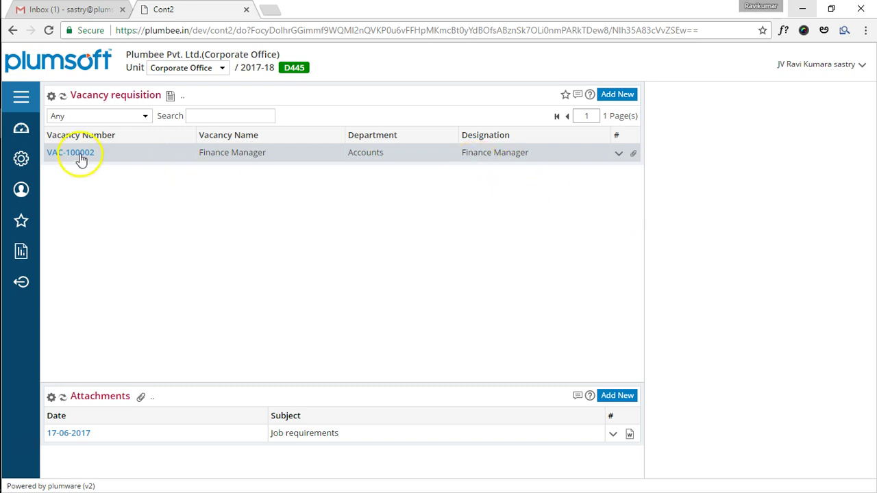
left_click(83, 155)
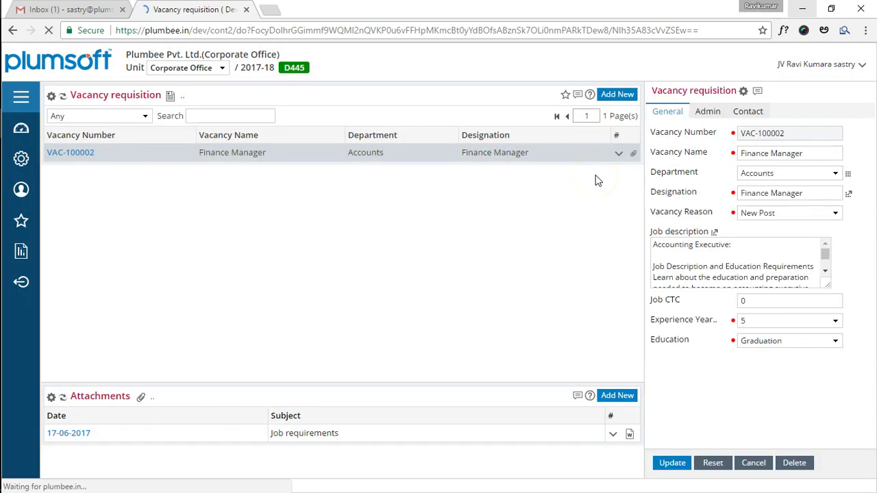